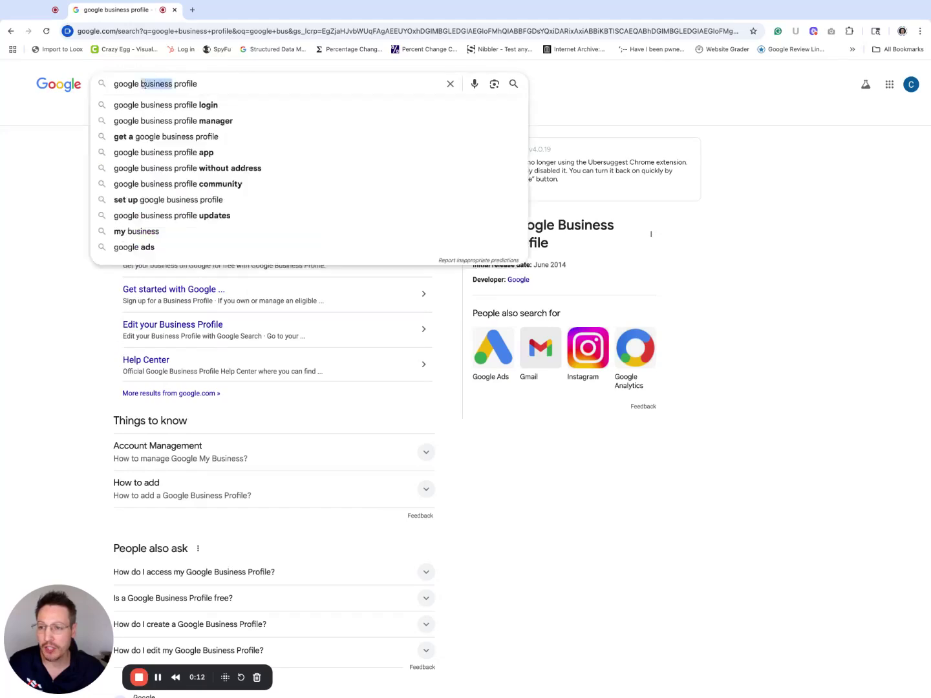
Step: Open the official Google Business Profile page from the 'google business profile' search results
{"action": "left_click", "coordinate": [73, 107]}
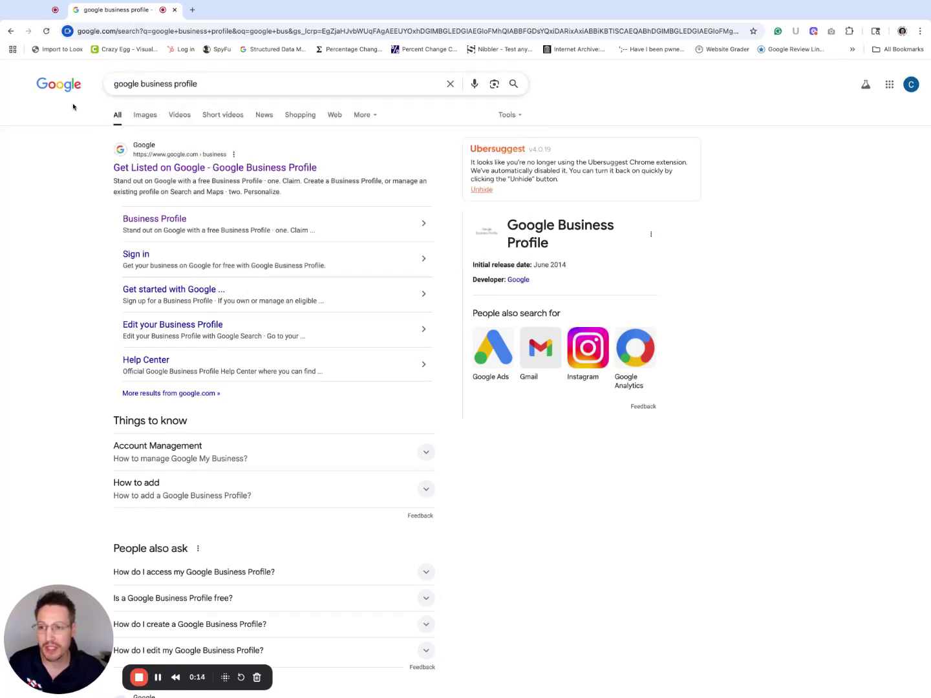
{"action": "left_click", "coordinate": [185, 169]}
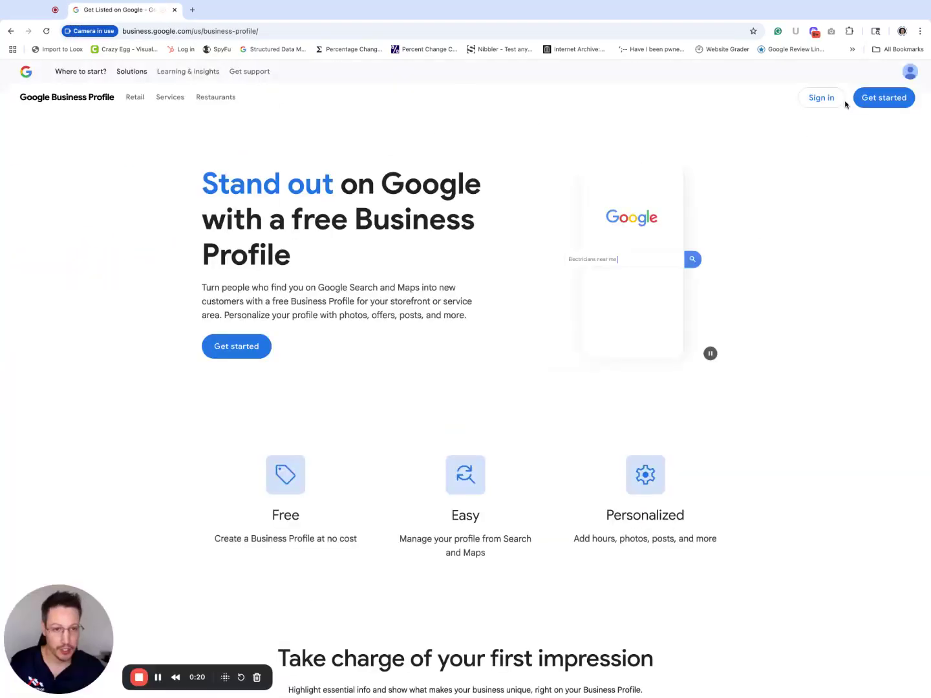
Step: Start a new profile named 'Lucky Dog Roofing', replacing the mistyped 'Elevated Roof', and confirm the name
{"action": "left_click", "coordinate": [870, 101]}
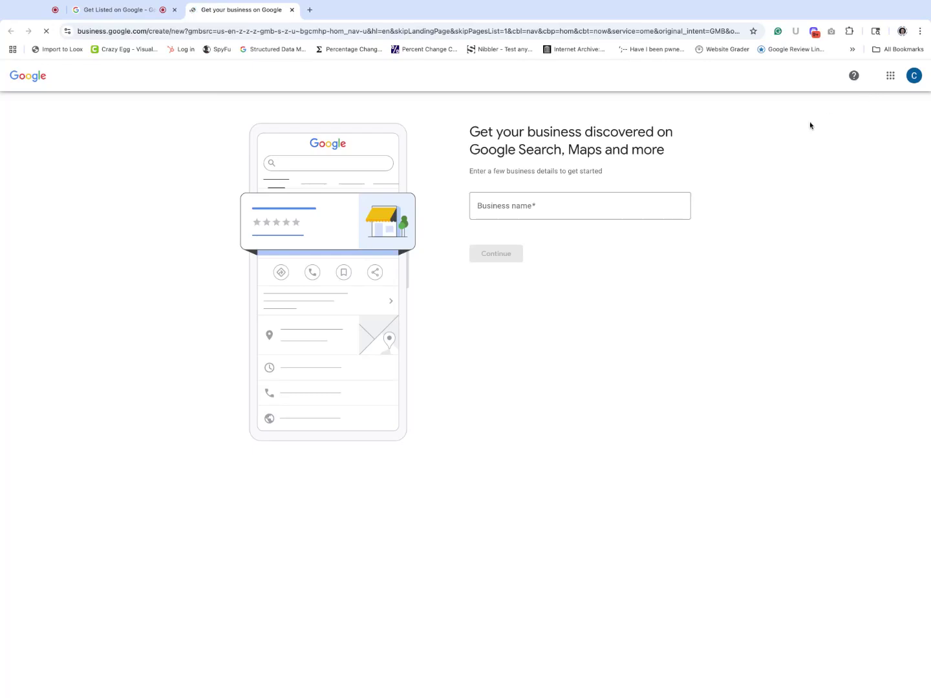
{"action": "left_click", "coordinate": [593, 205]}
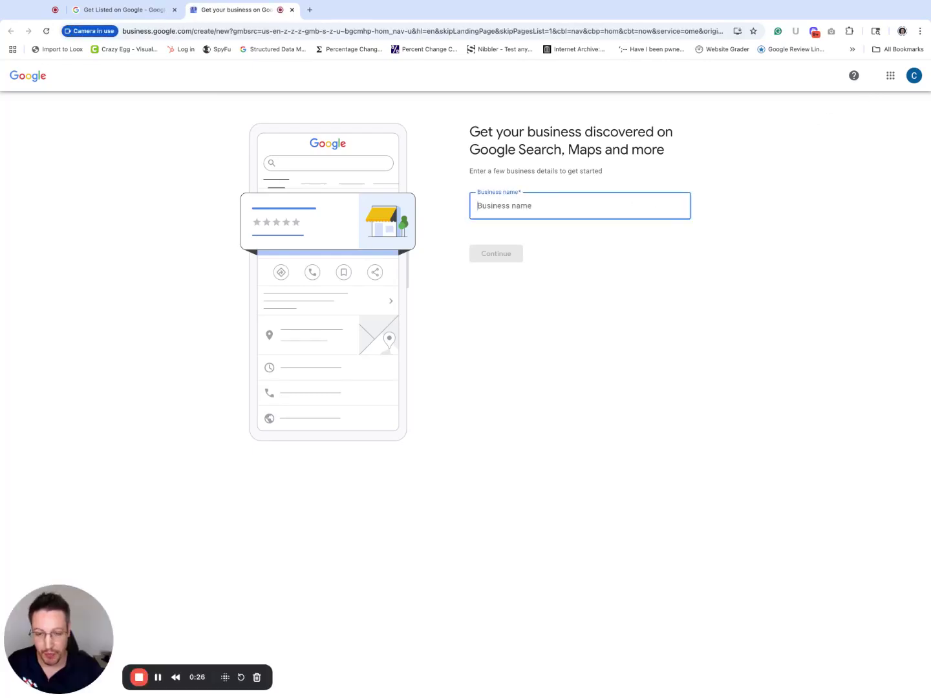
{"action": "type", "text": "Elevated"}
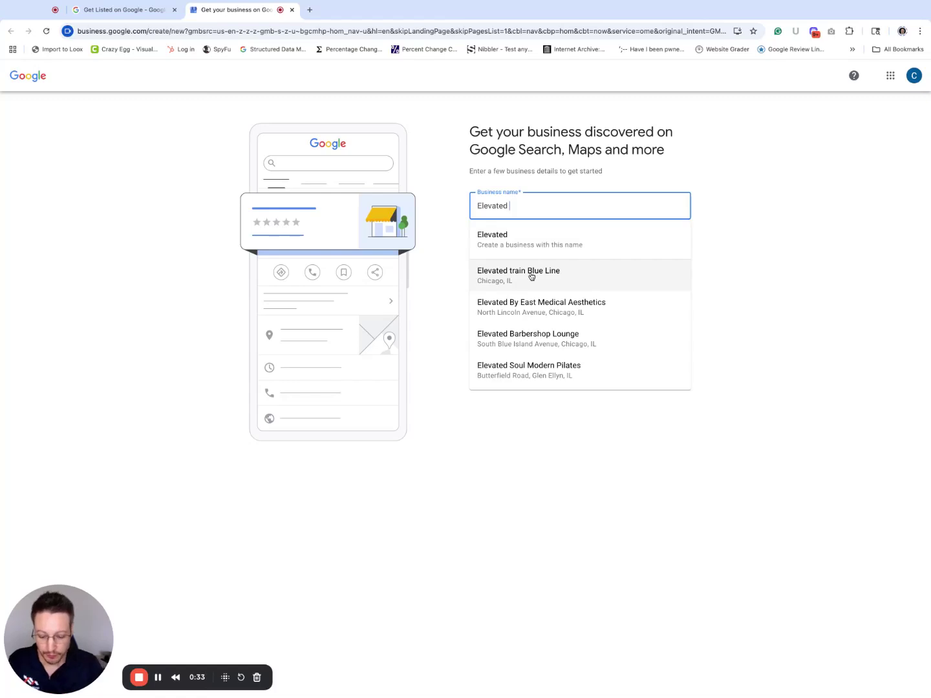
{"action": "type", "text": " Roof"}
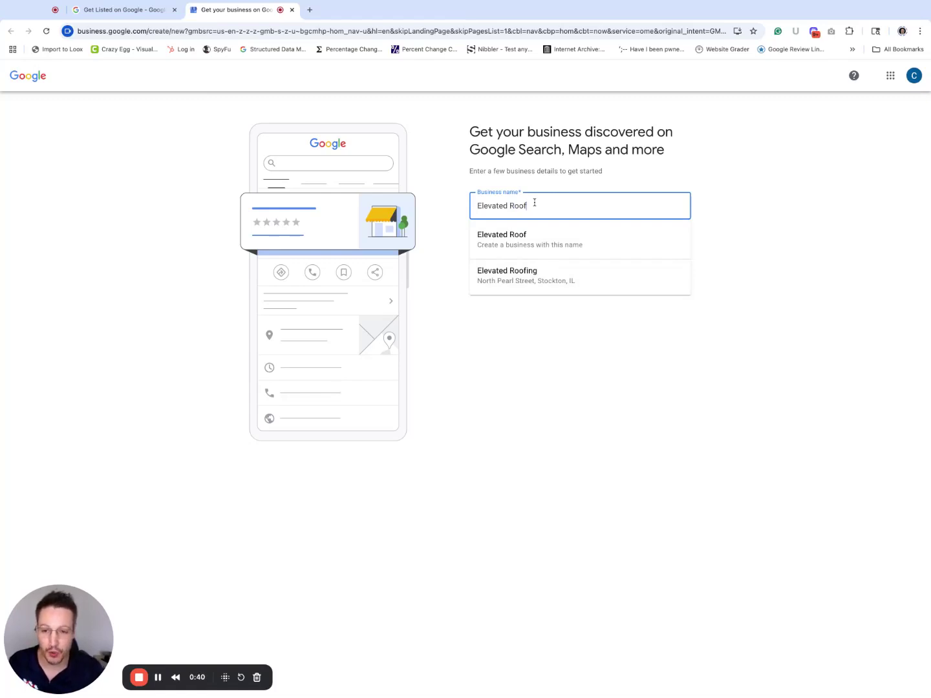
{"action": "key", "text": "super+a"}
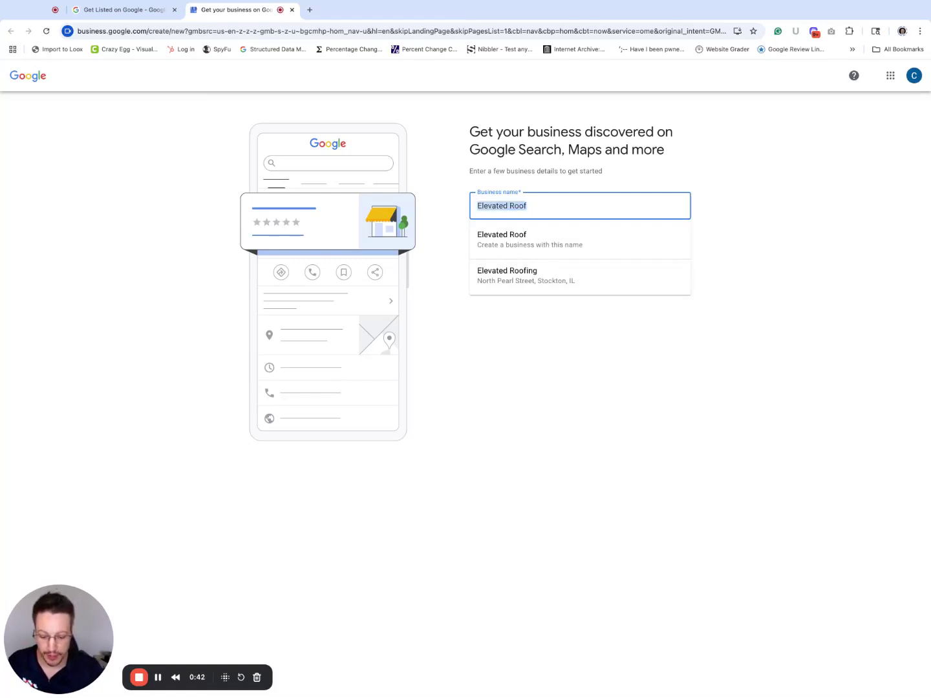
{"action": "type", "text": "Lucky Dog Roofing"}
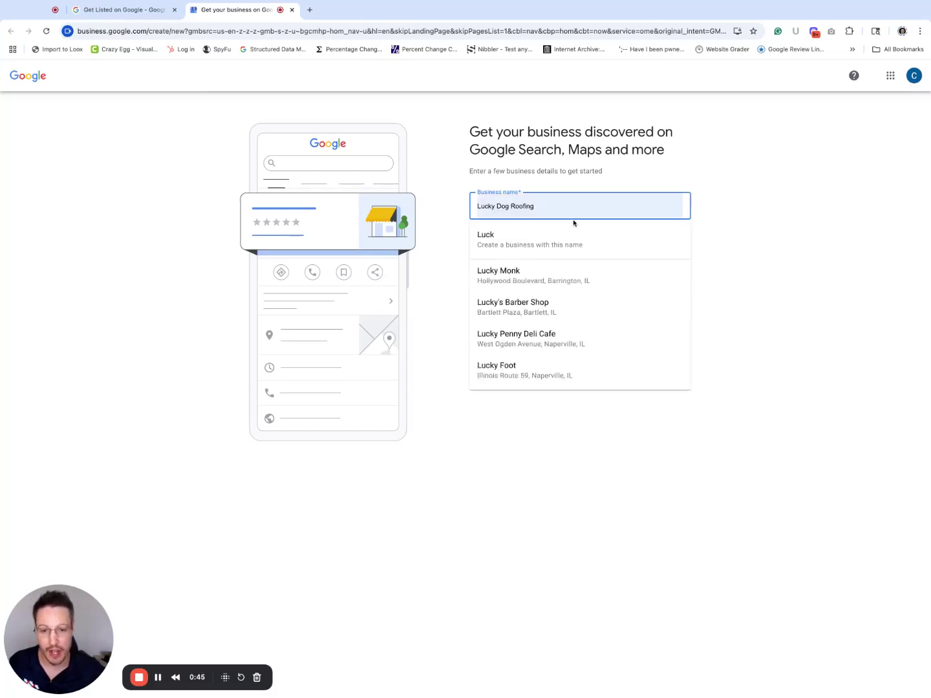
{"action": "left_click", "coordinate": [574, 224]}
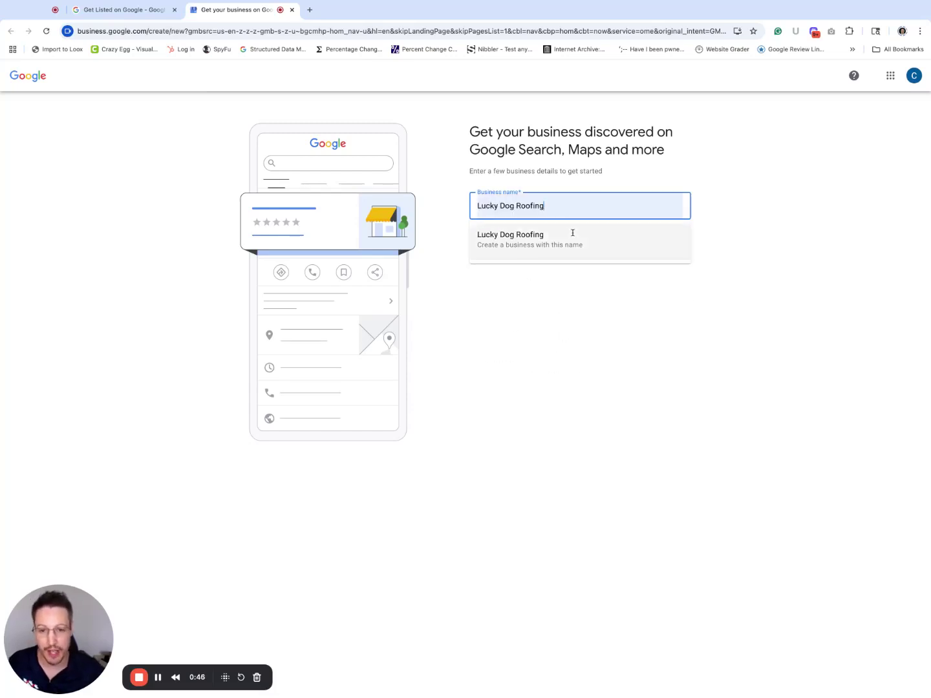
{"action": "left_click", "coordinate": [544, 252]}
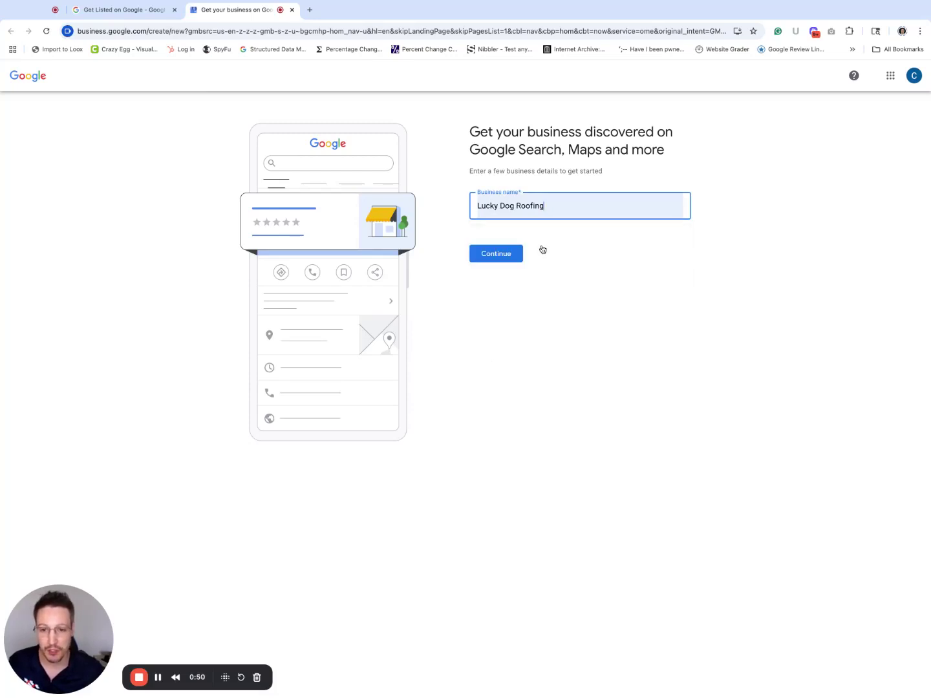
{"action": "left_click", "coordinate": [504, 256]}
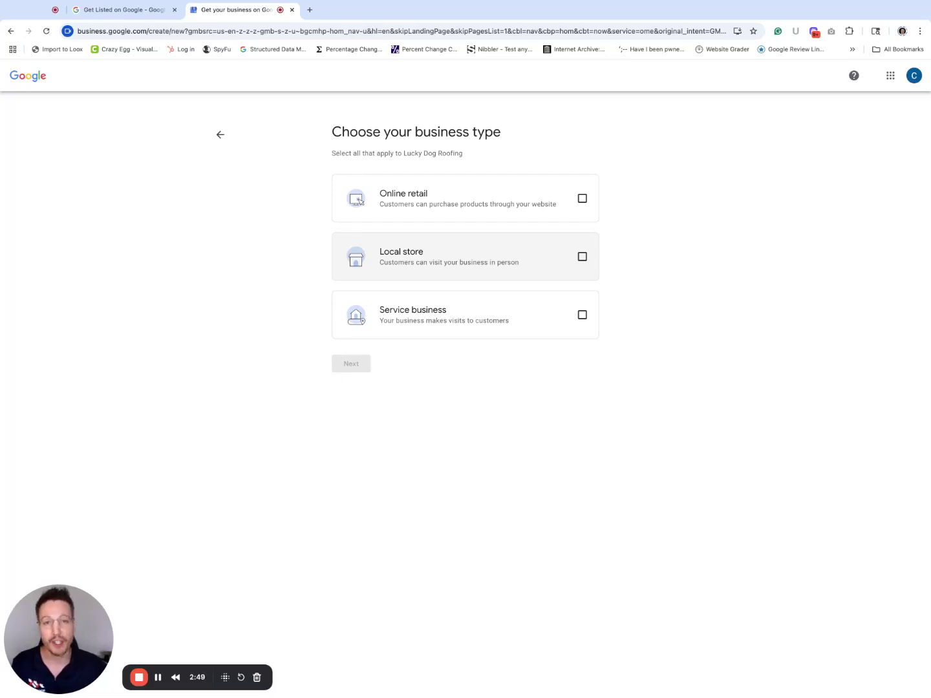
Step: Make Lucky Dog Roofing a service business in the Roofing contractor category
{"action": "left_click", "coordinate": [459, 312]}
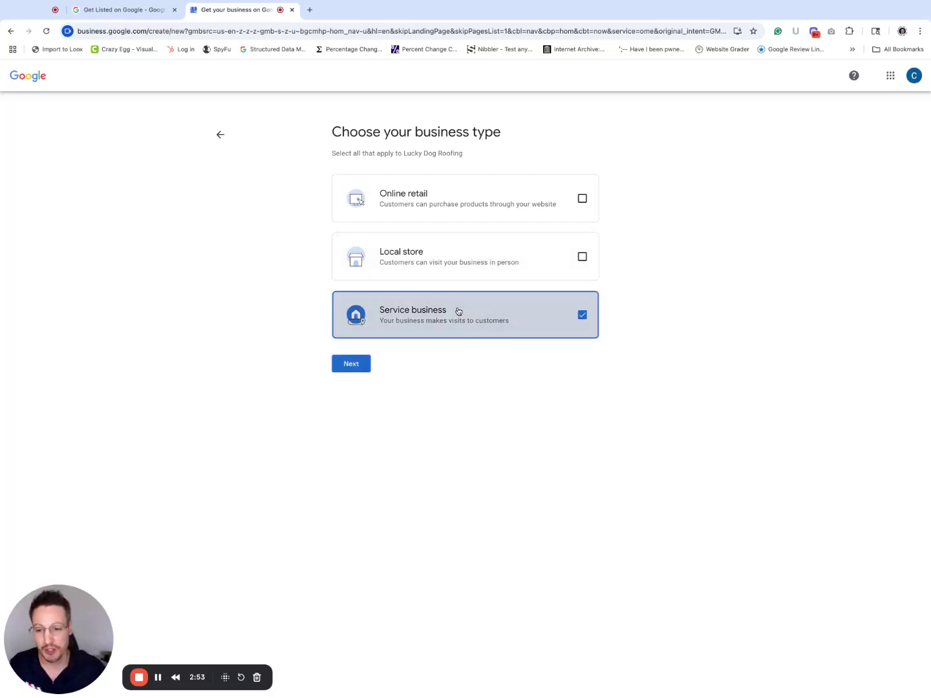
{"action": "left_click", "coordinate": [351, 363]}
{"action": "type", "text": "roof"}
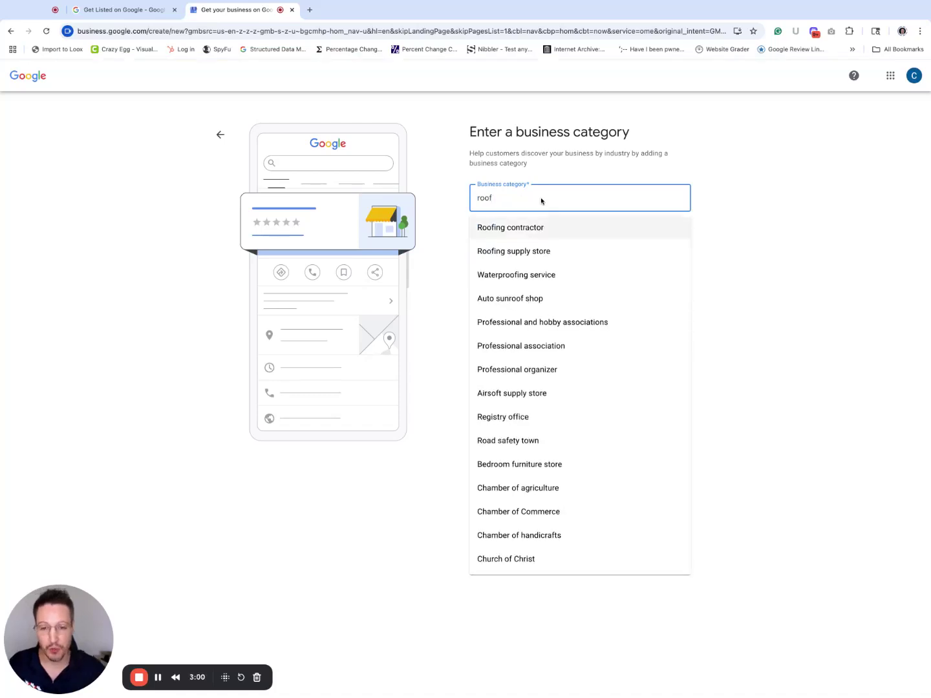
{"action": "left_click", "coordinate": [537, 232]}
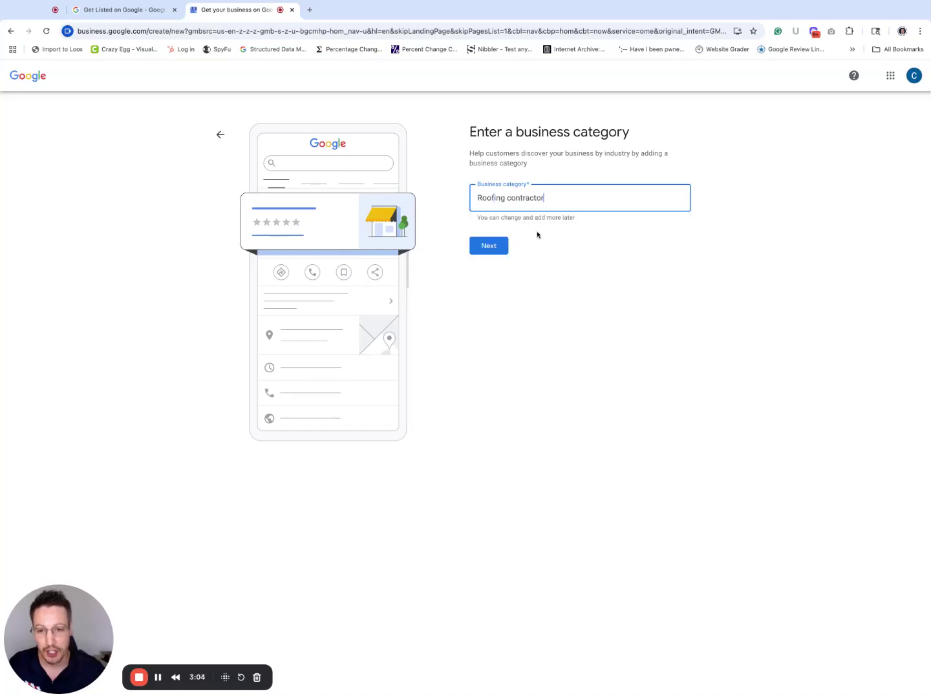
{"action": "left_click", "coordinate": [490, 246]}
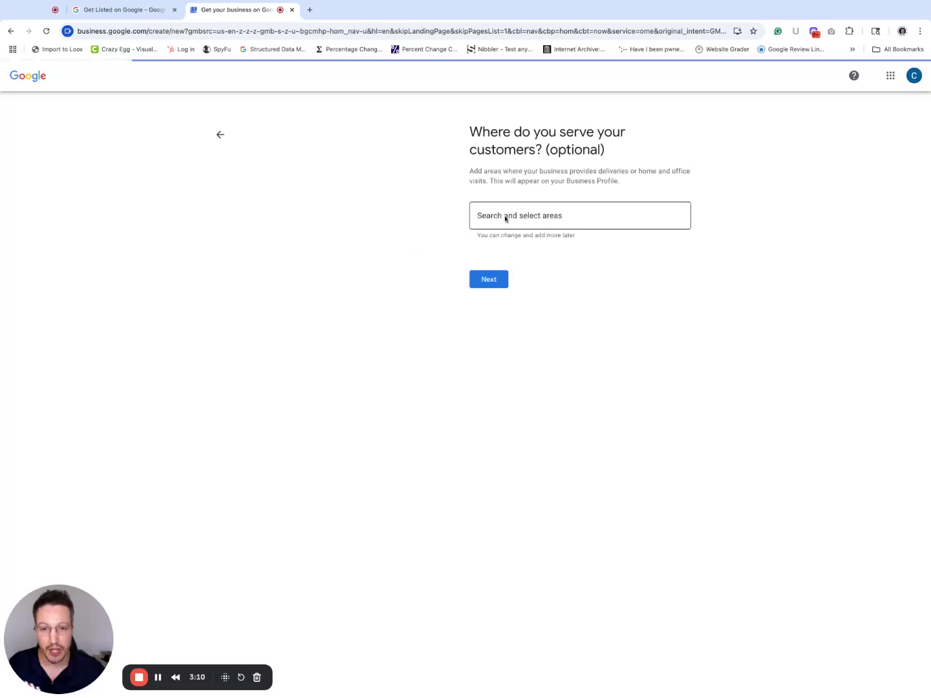
Step: Add Dallas, TX, USA as the service area and continue
{"action": "left_click", "coordinate": [505, 218]}
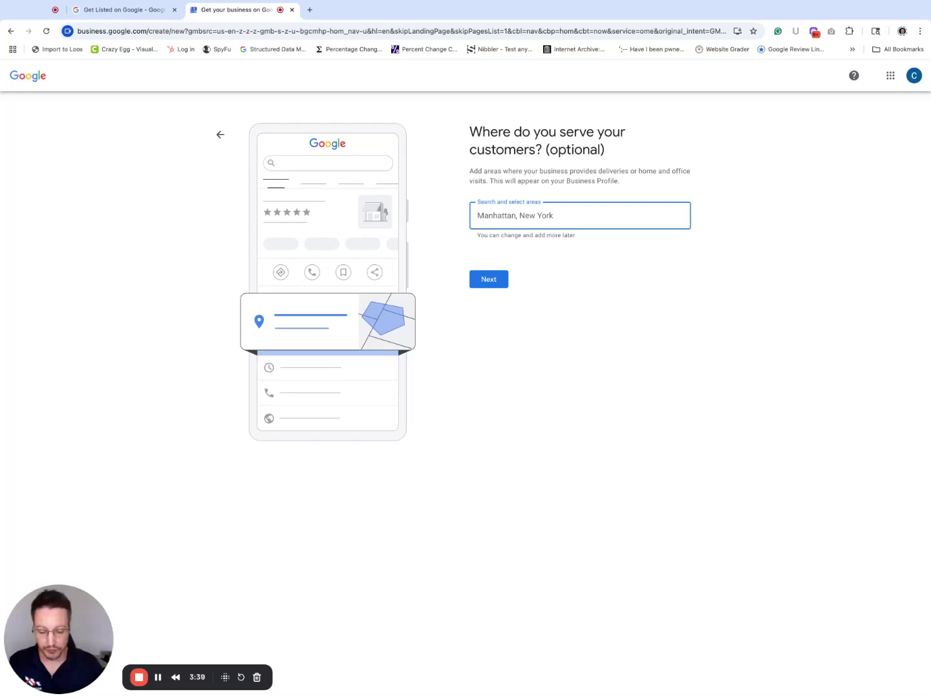
{"action": "type", "text": "dala"}
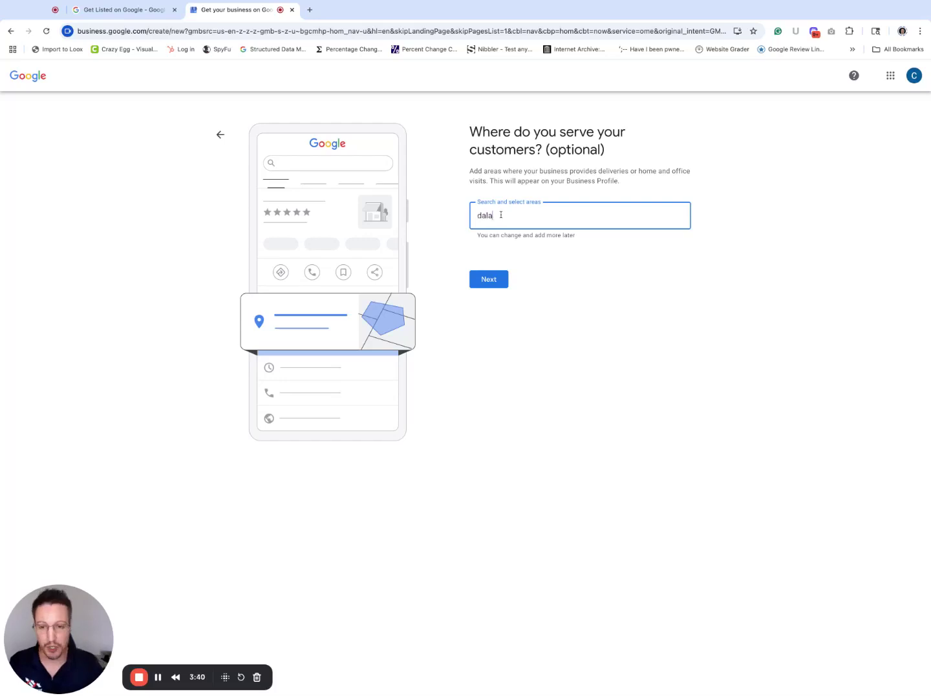
{"action": "key", "text": "BackSpace"}
{"action": "type", "text": "l"}
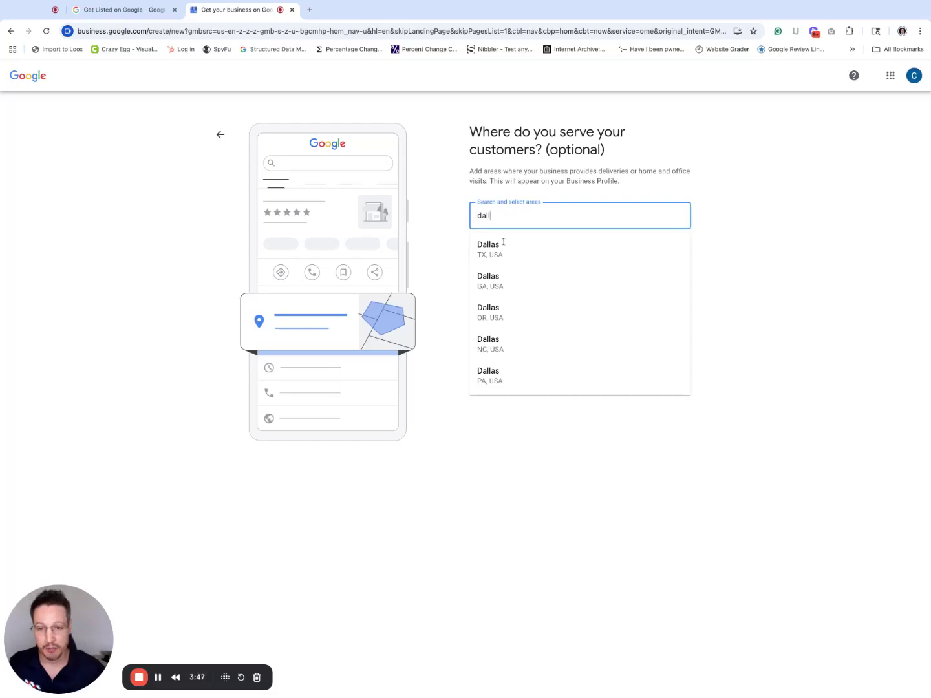
{"action": "left_click", "coordinate": [503, 245]}
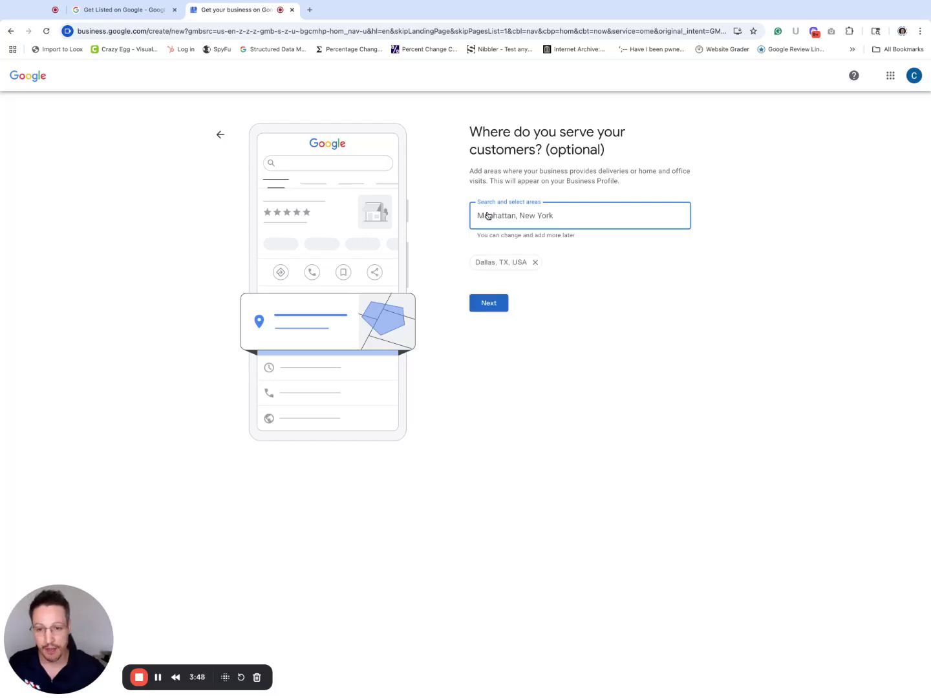
{"action": "left_click", "coordinate": [487, 299]}
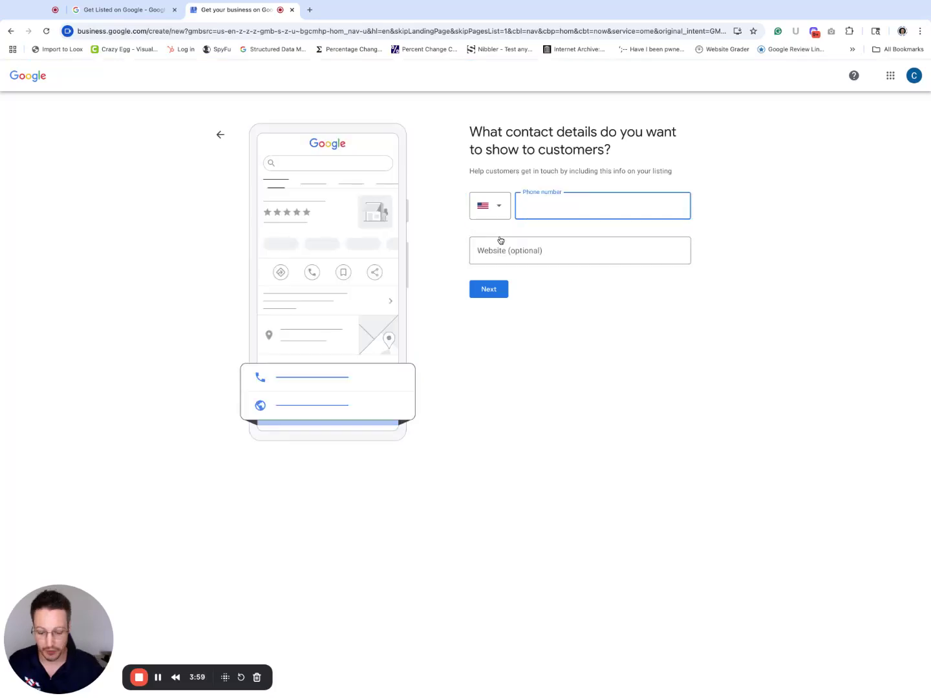
Step: Enter the business phone number after clearing a mistyped entry, leaving the website blank
{"action": "type", "text": "232i3pu2i3iou"}
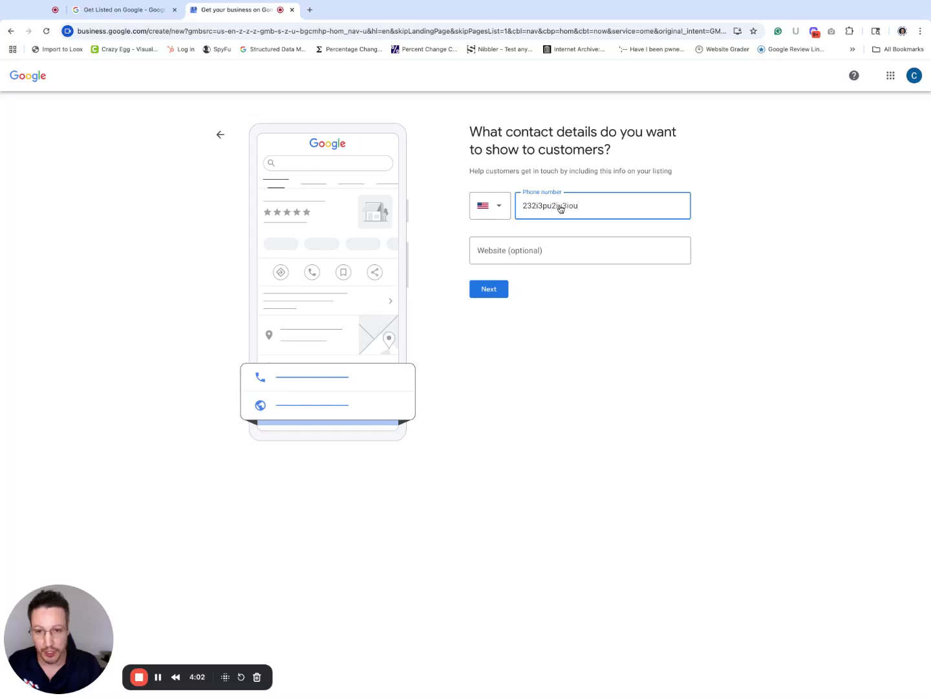
{"action": "key", "text": "super+a"}
{"action": "key", "text": "BackSpace"}
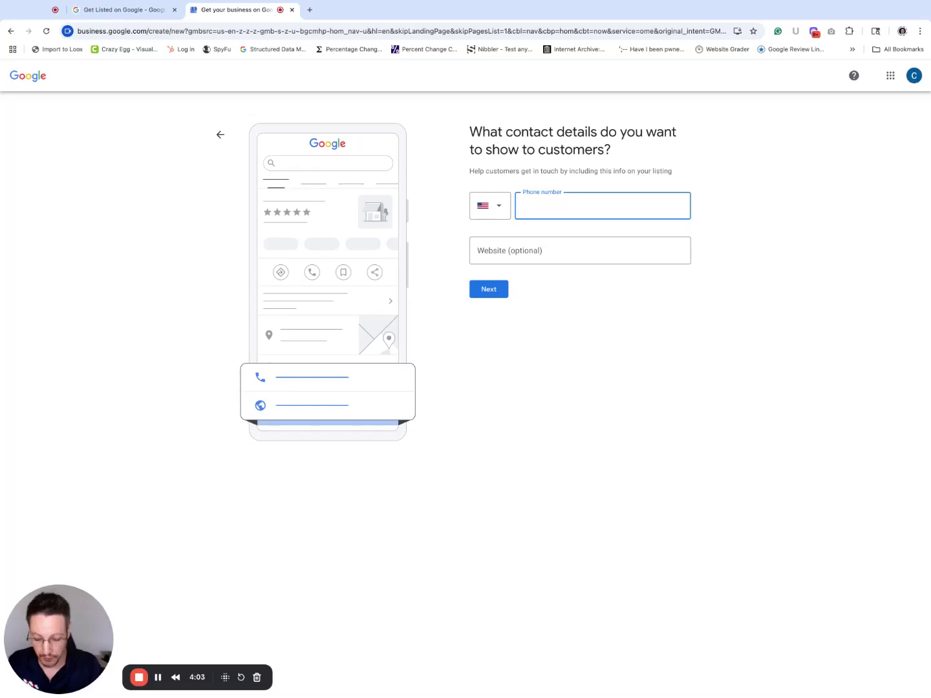
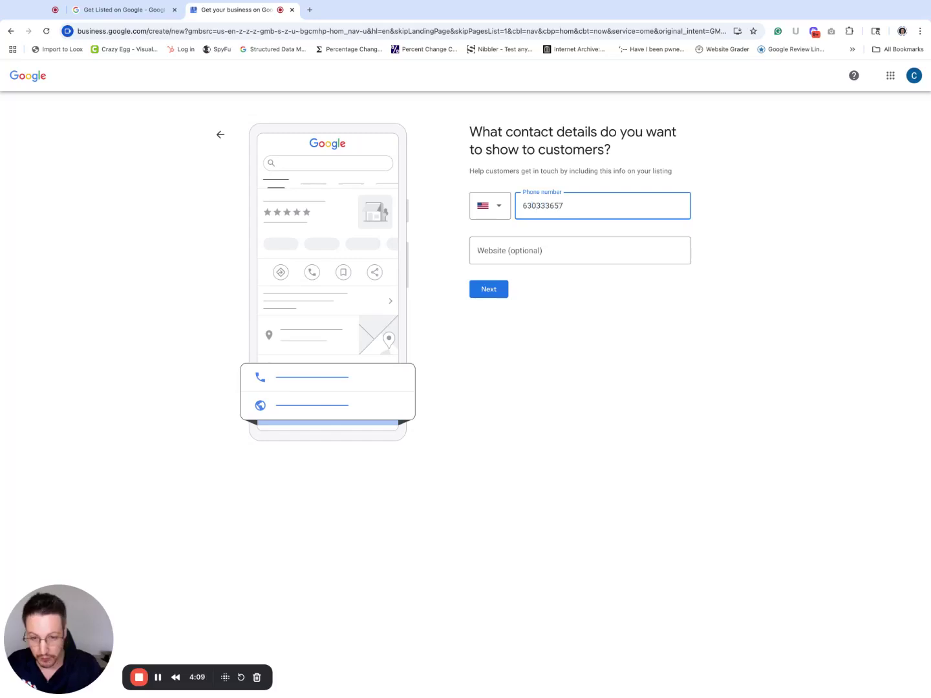
{"action": "key", "text": "Tab"}
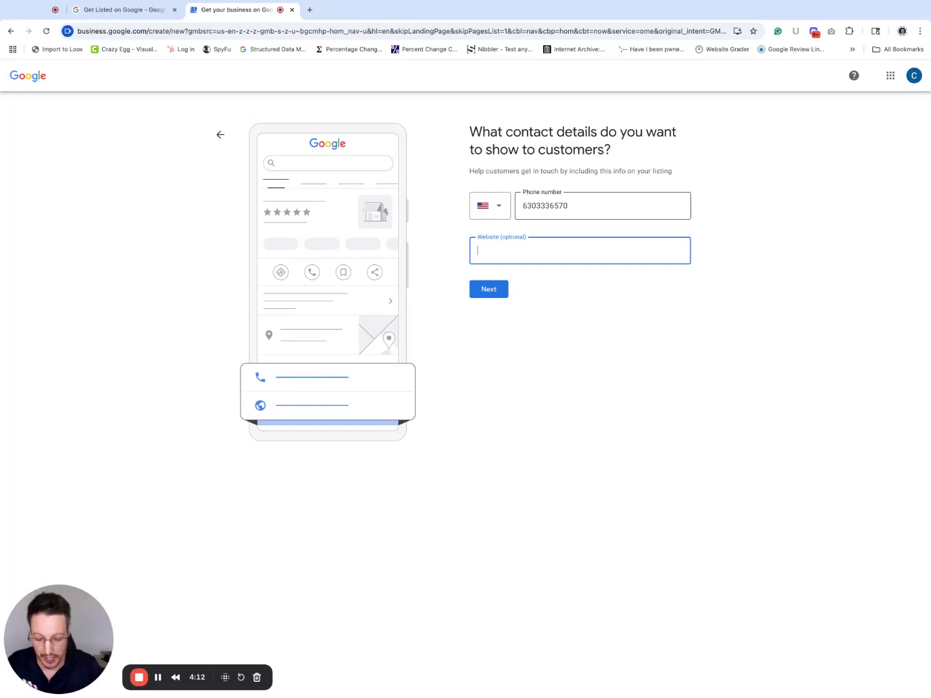
{"action": "key", "text": "super+t"}
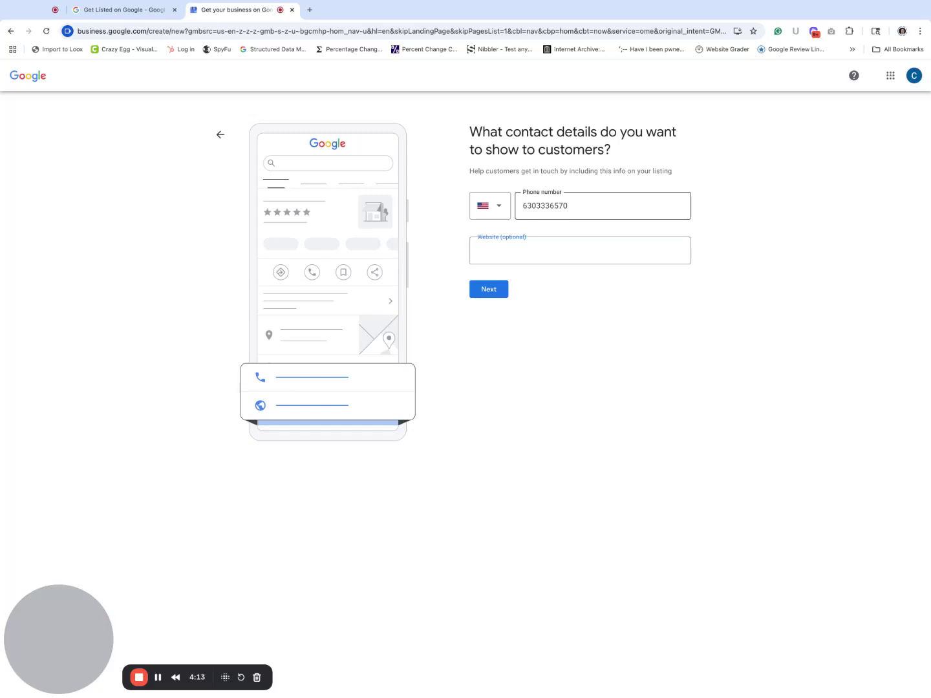
Step: Load the roofingrevenuemarketing.com website in a new tab using 'roofin'
{"action": "left_click", "coordinate": [311, 11]}
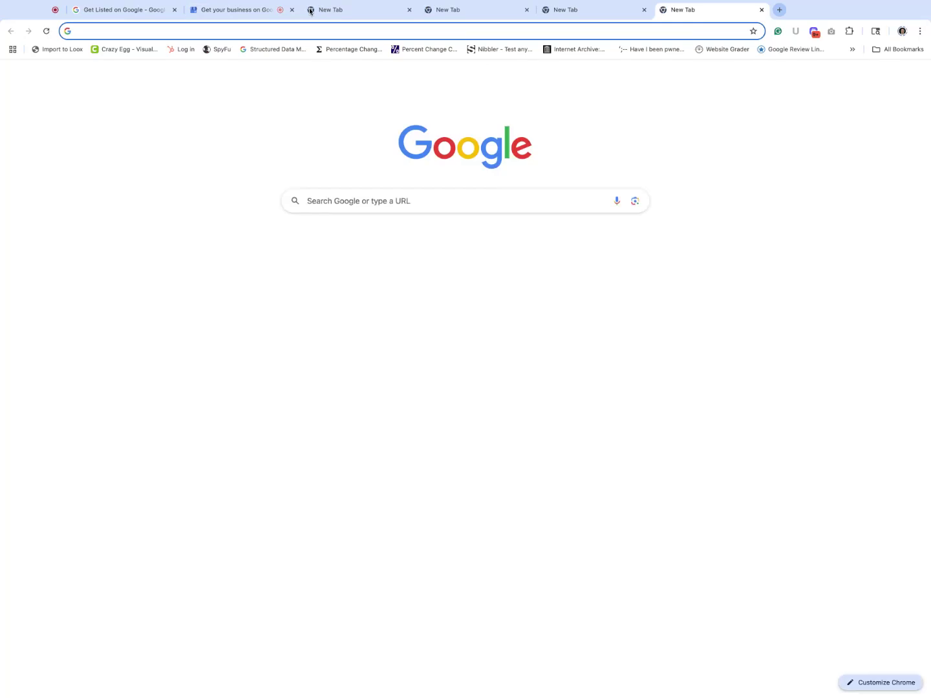
{"action": "type", "text": "roofingrevmarketing.com"}
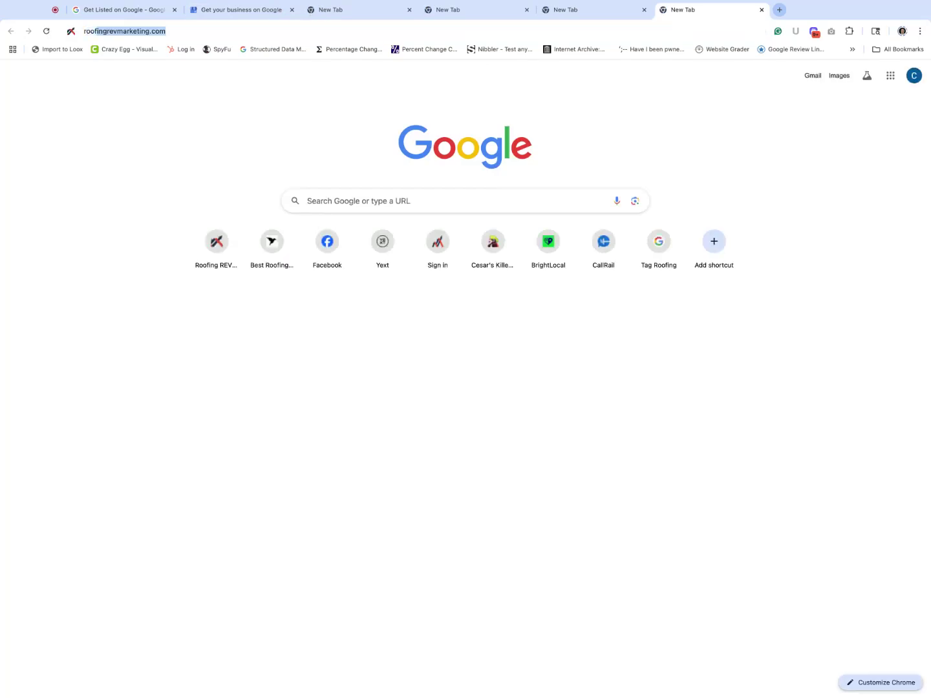
{"action": "key", "text": "Return"}
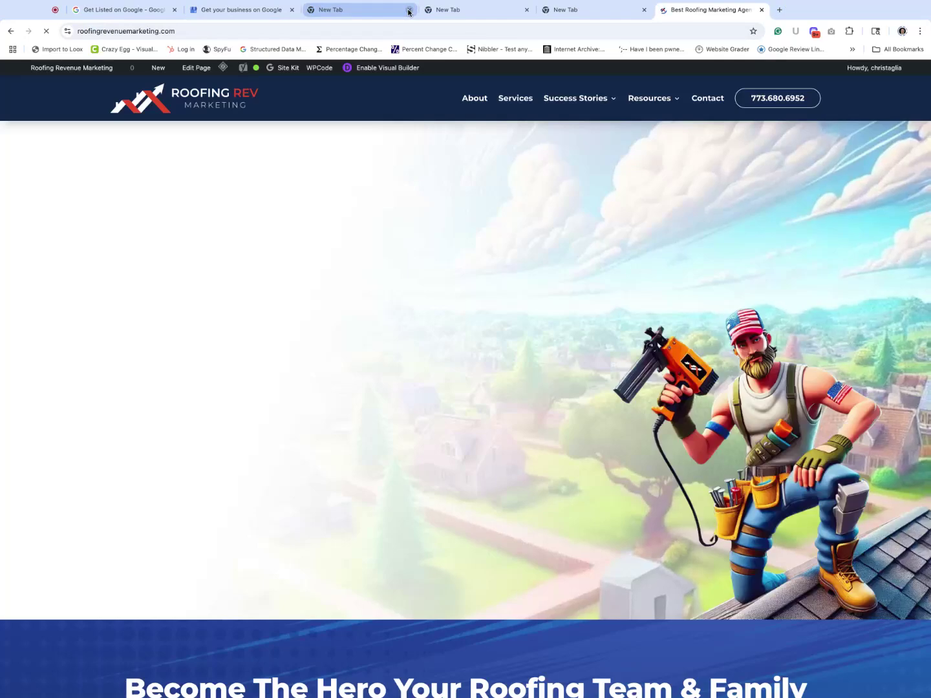
Step: Close the three spare blank tabs, copy the site URL, and return to the profile setup
{"action": "left_click", "coordinate": [409, 10]}
{"action": "left_click", "coordinate": [409, 10]}
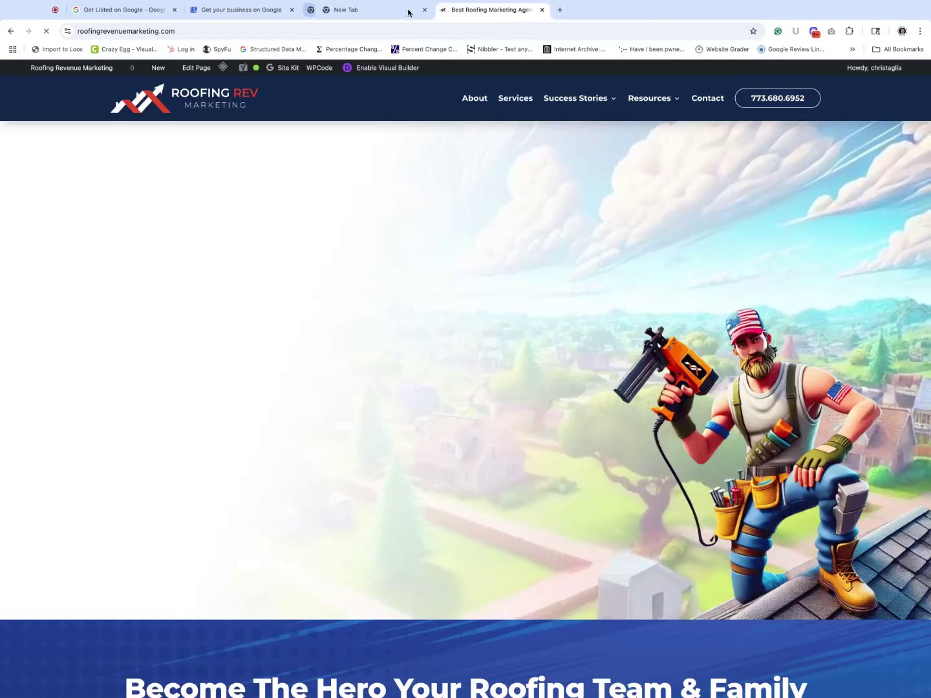
{"action": "left_click", "coordinate": [408, 11]}
{"action": "left_click", "coordinate": [395, 29]}
{"action": "key", "text": "ctrl+c"}
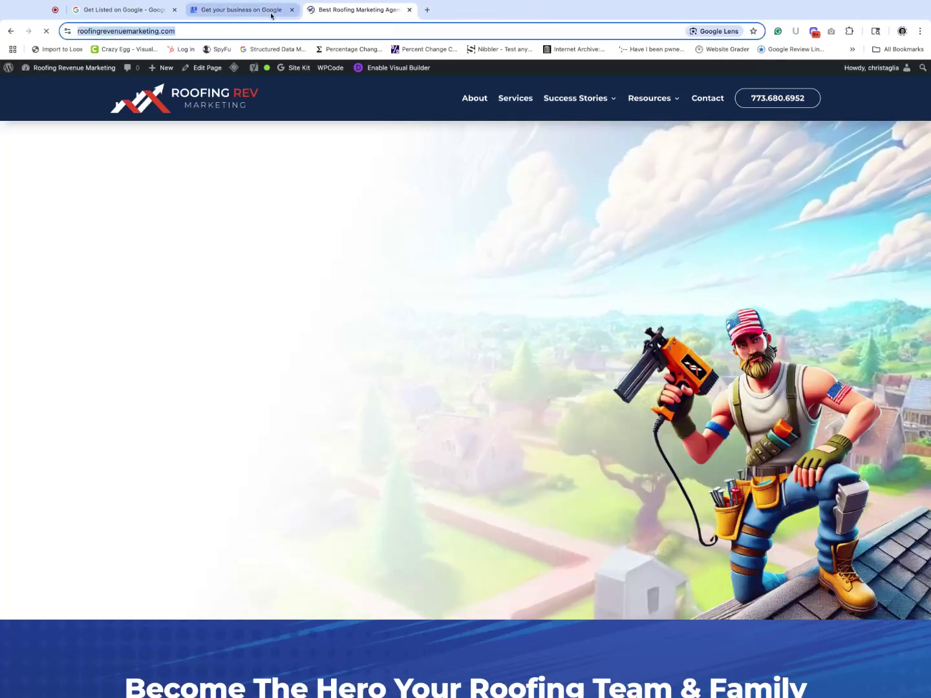
{"action": "left_click", "coordinate": [263, 13]}
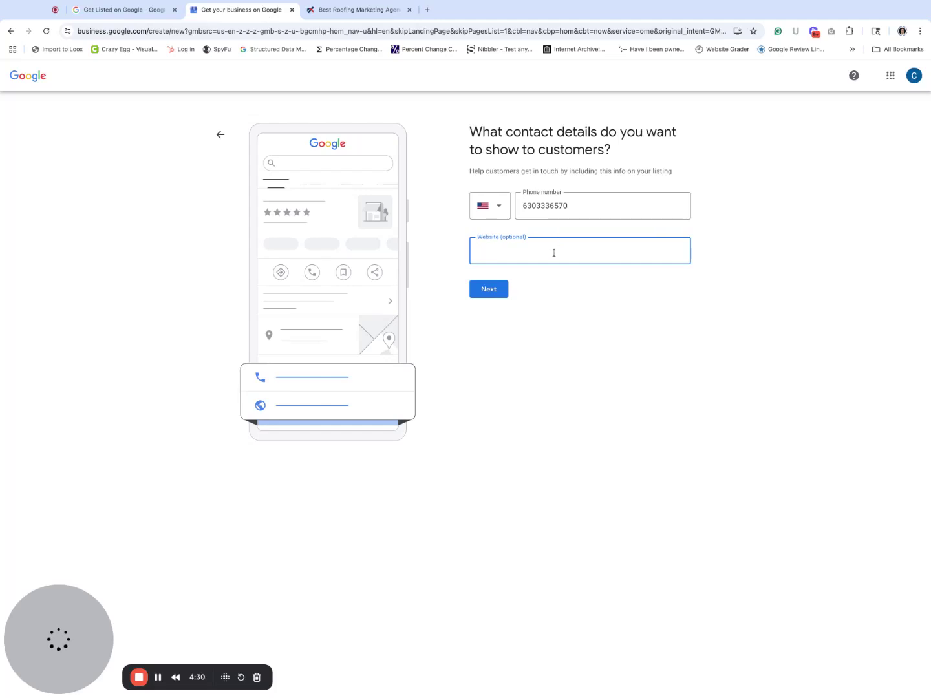
{"action": "key", "text": "ctrl+v"}
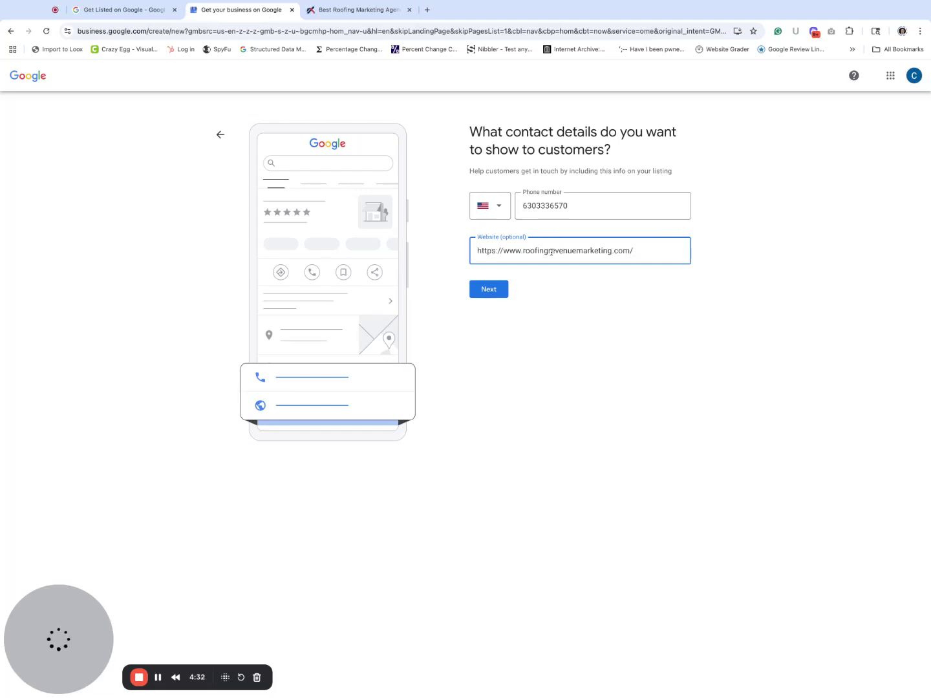
{"action": "left_click", "coordinate": [492, 290]}
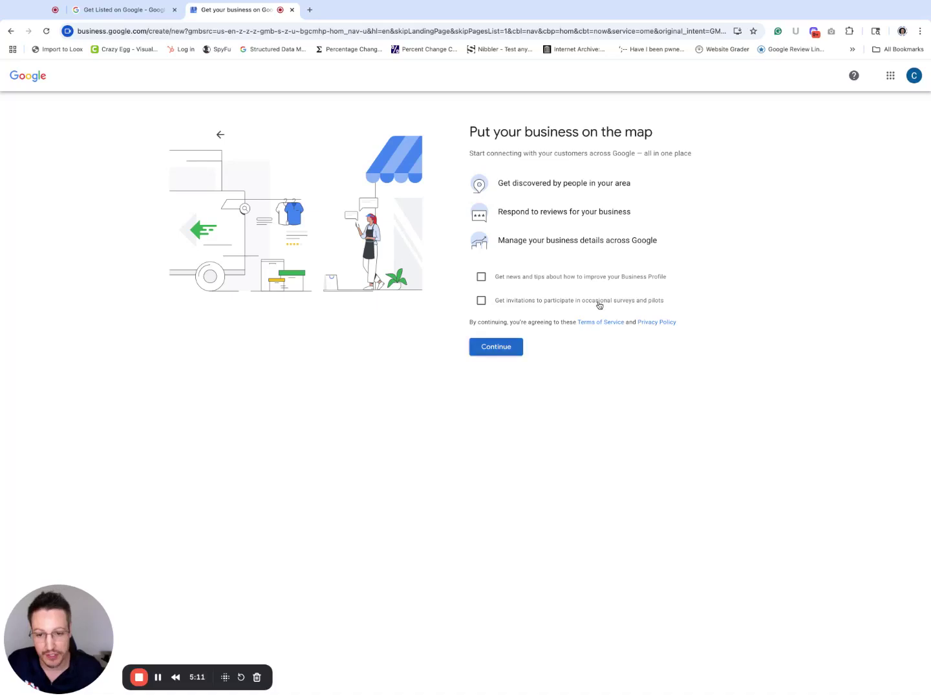
Step: Accept the terms on the 'Put your business on the map' page and continue
{"action": "left_click", "coordinate": [499, 349]}
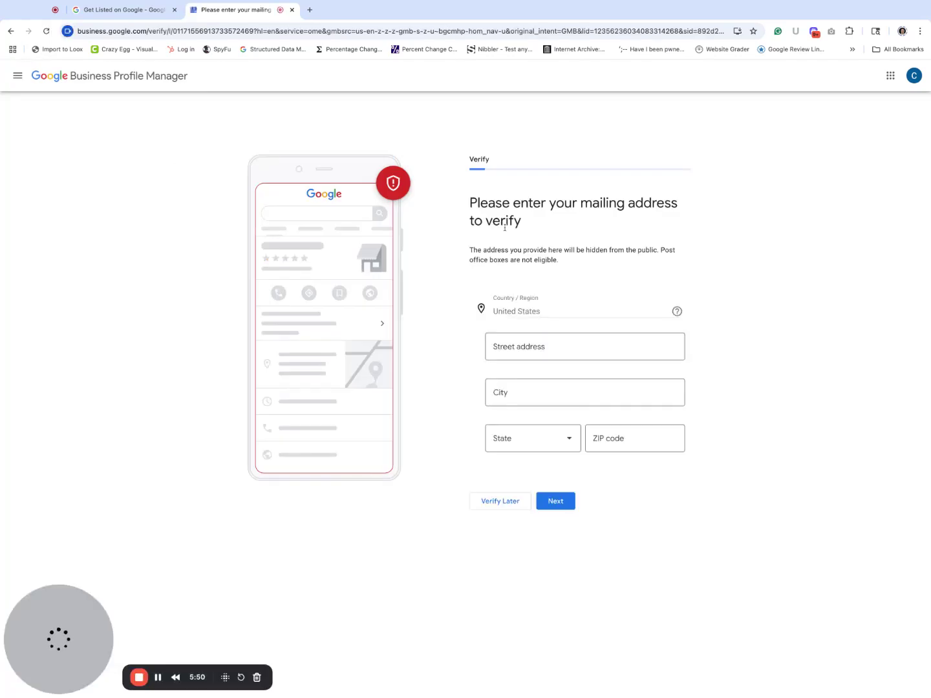
Step: Autofill the mailing street address, city and ZIP, and set the state to Illinois
{"action": "left_click", "coordinate": [524, 349]}
{"action": "left_click", "coordinate": [544, 366]}
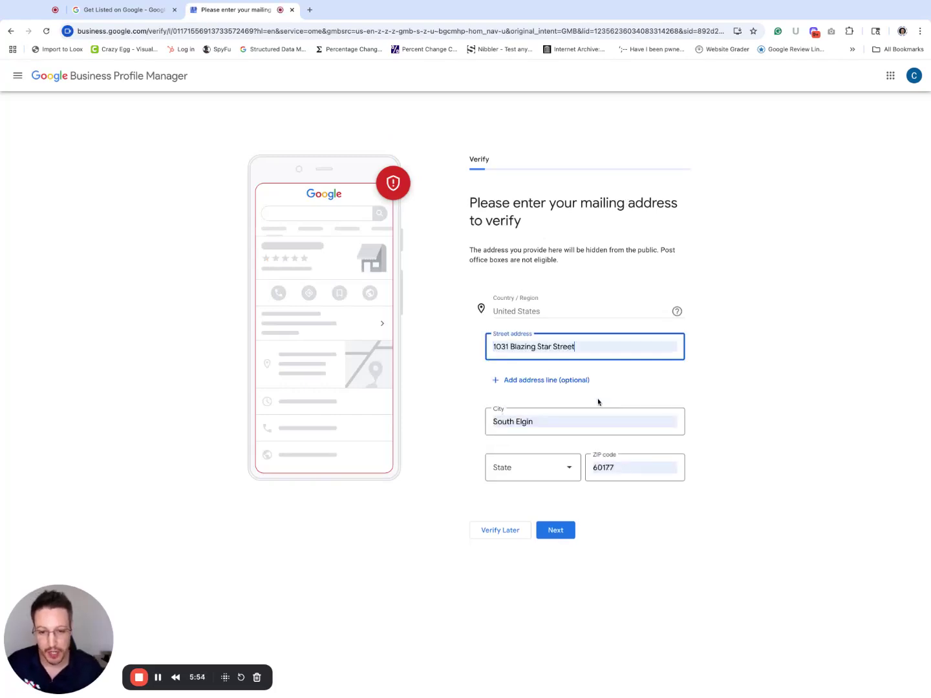
{"action": "left_click", "coordinate": [546, 469]}
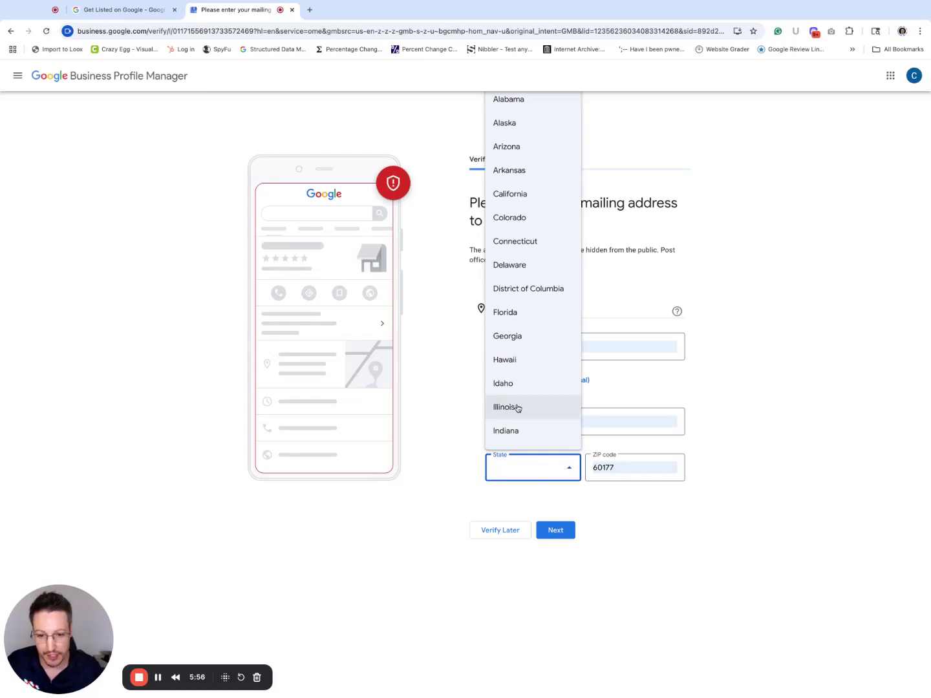
{"action": "left_click", "coordinate": [517, 407]}
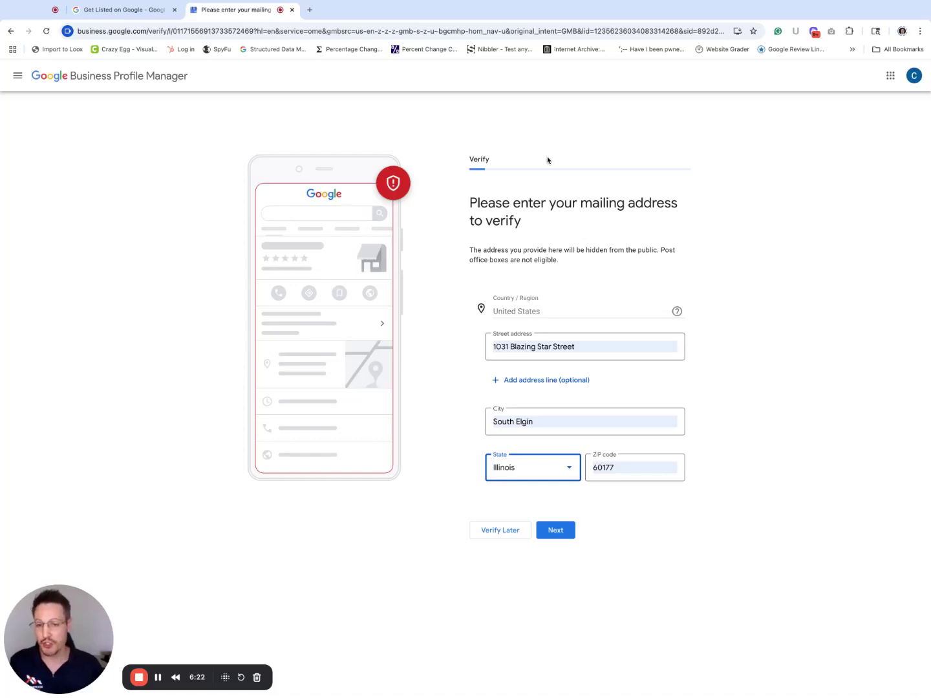
{"action": "scroll", "coordinate": [562, 347], "scroll_direction": "up", "scroll_amount": 5}
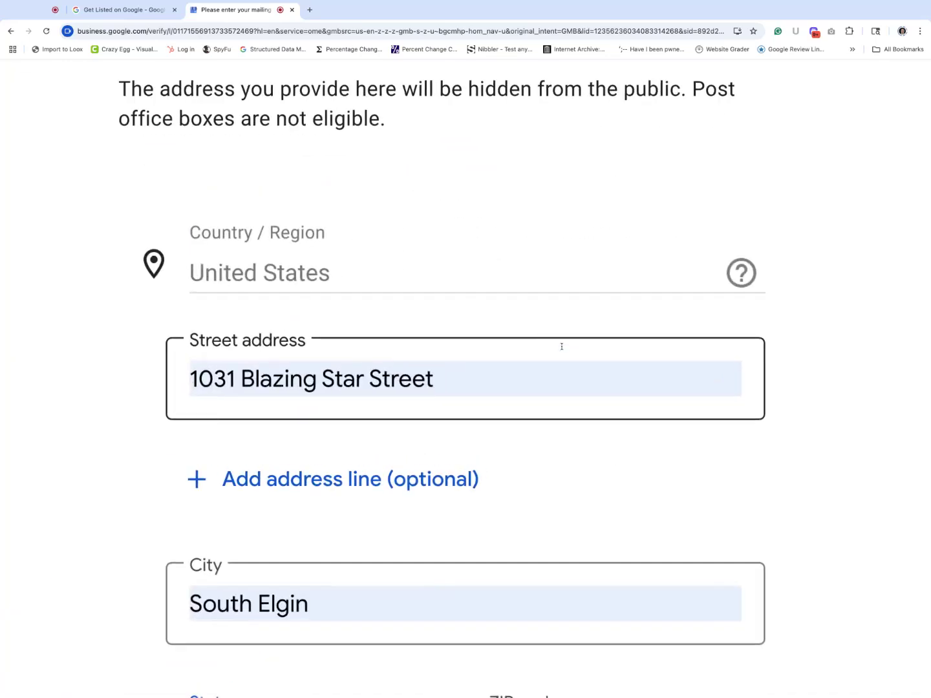
{"action": "scroll", "coordinate": [561, 347], "scroll_direction": "down", "scroll_amount": 5}
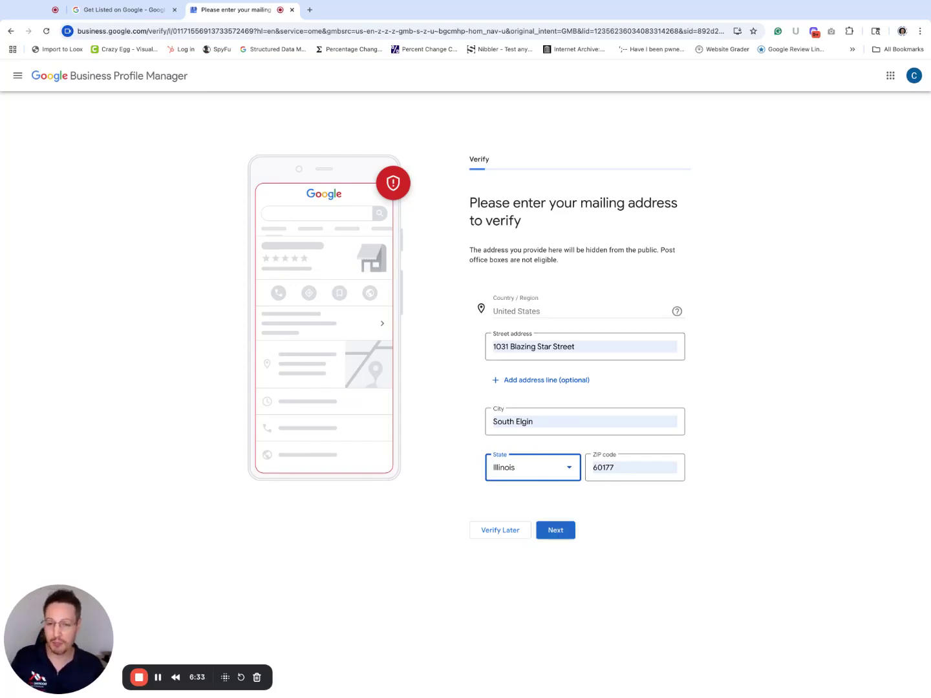
Step: Submit the address, compare verification methods, pick Business video, and expand More options
{"action": "left_click", "coordinate": [556, 530]}
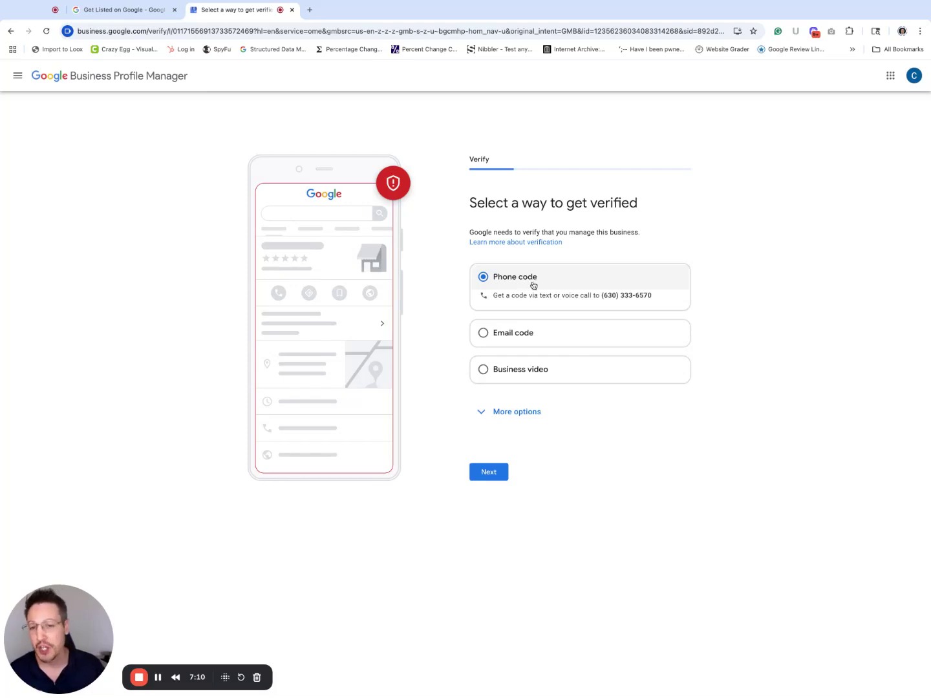
{"action": "left_click", "coordinate": [523, 334]}
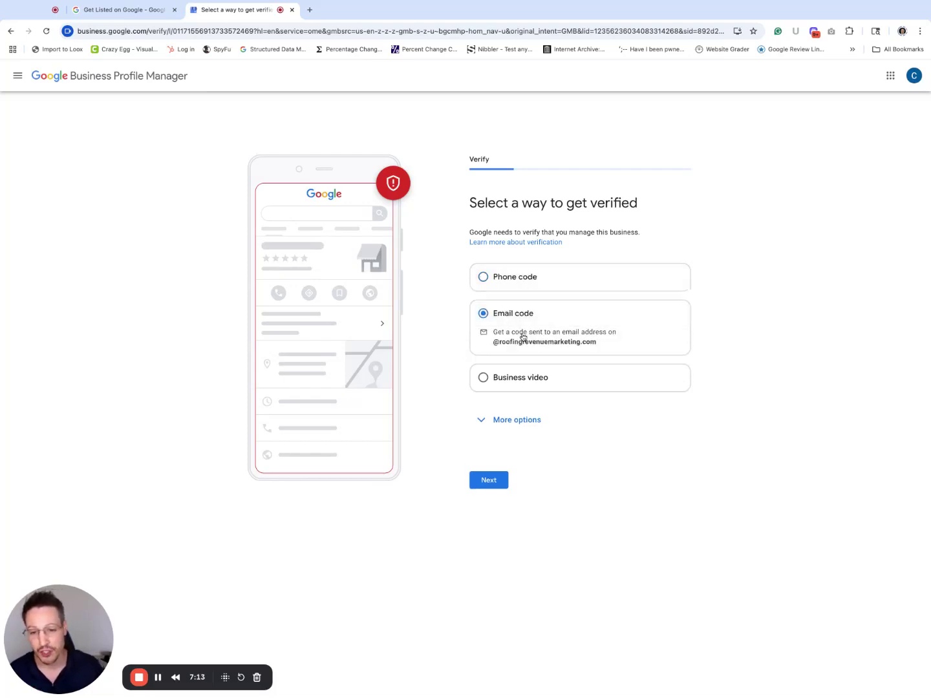
{"action": "left_click", "coordinate": [532, 379]}
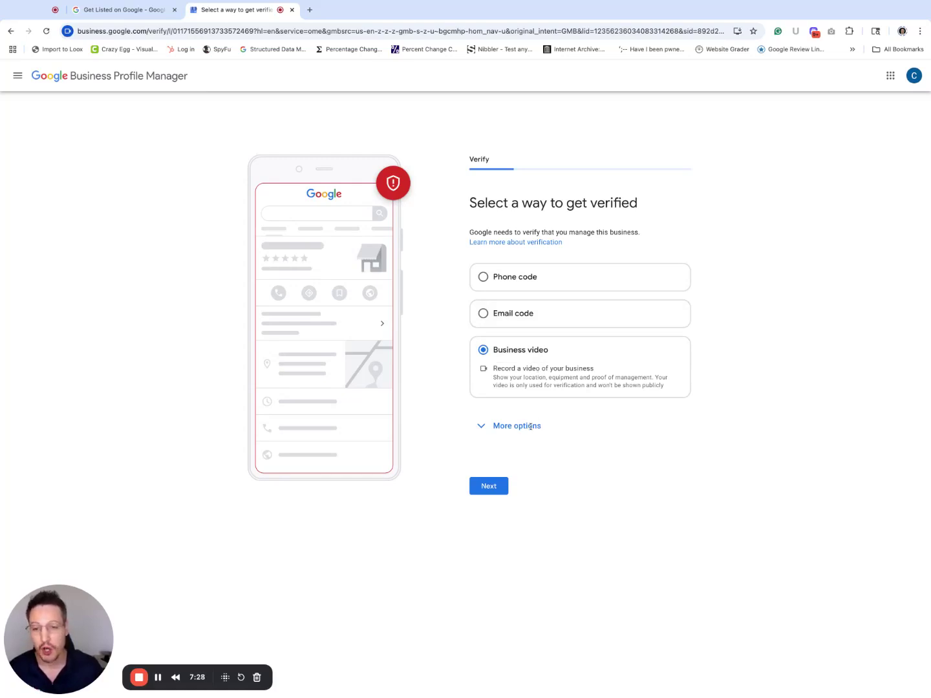
{"action": "left_click", "coordinate": [515, 278]}
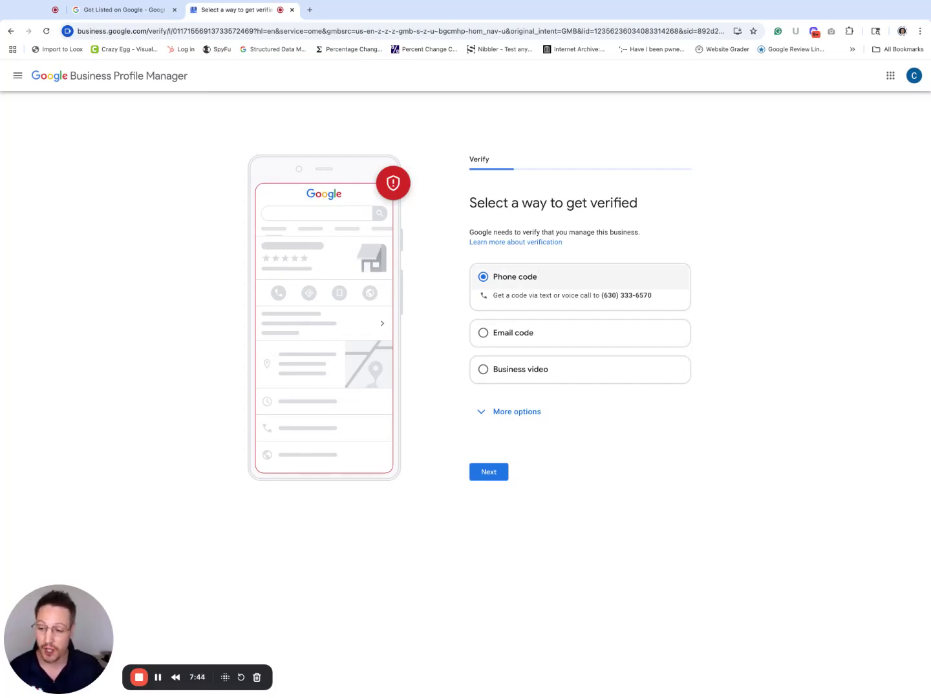
{"action": "left_click", "coordinate": [534, 378]}
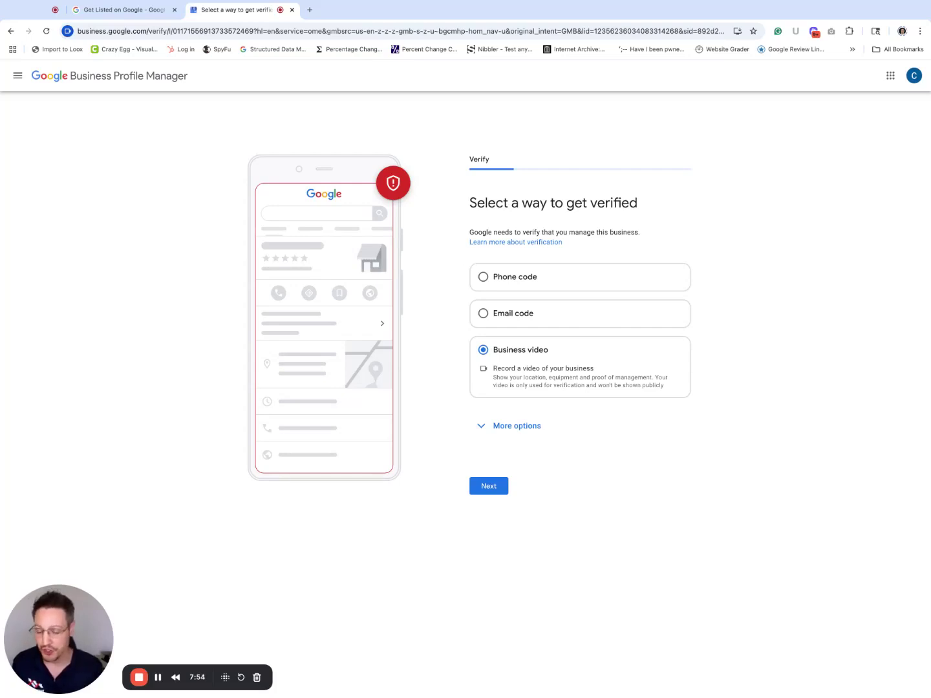
{"action": "left_click", "coordinate": [515, 425]}
Step: Walk through the surrounding-area, business-name and equipment video requirements, then continue to the recording tips
{"action": "left_click", "coordinate": [490, 471]}
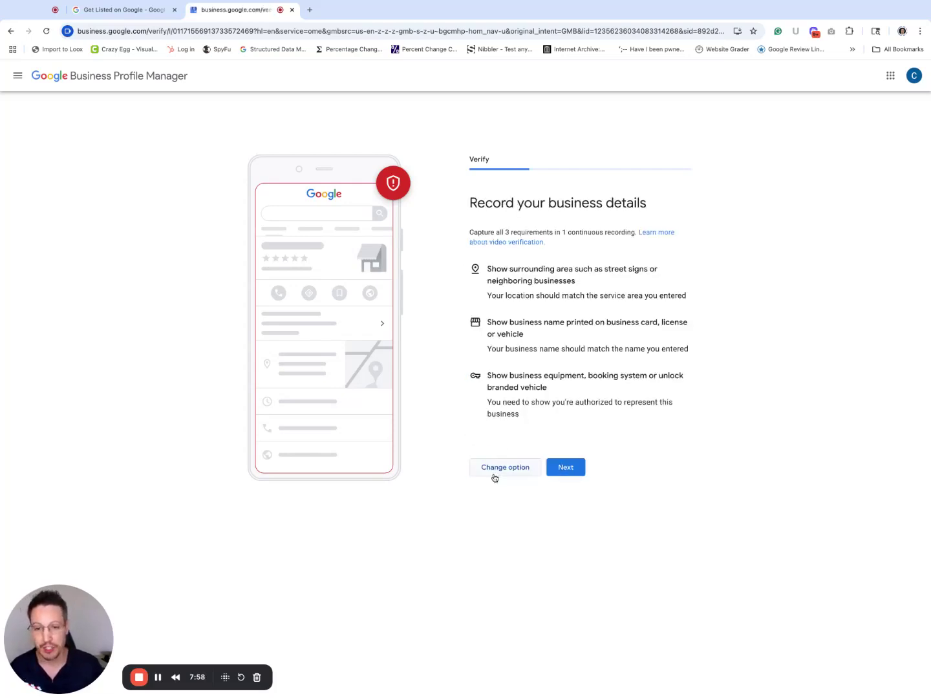
{"action": "left_click_drag", "start_coordinate": [470, 200], "coordinate": [520, 415]}
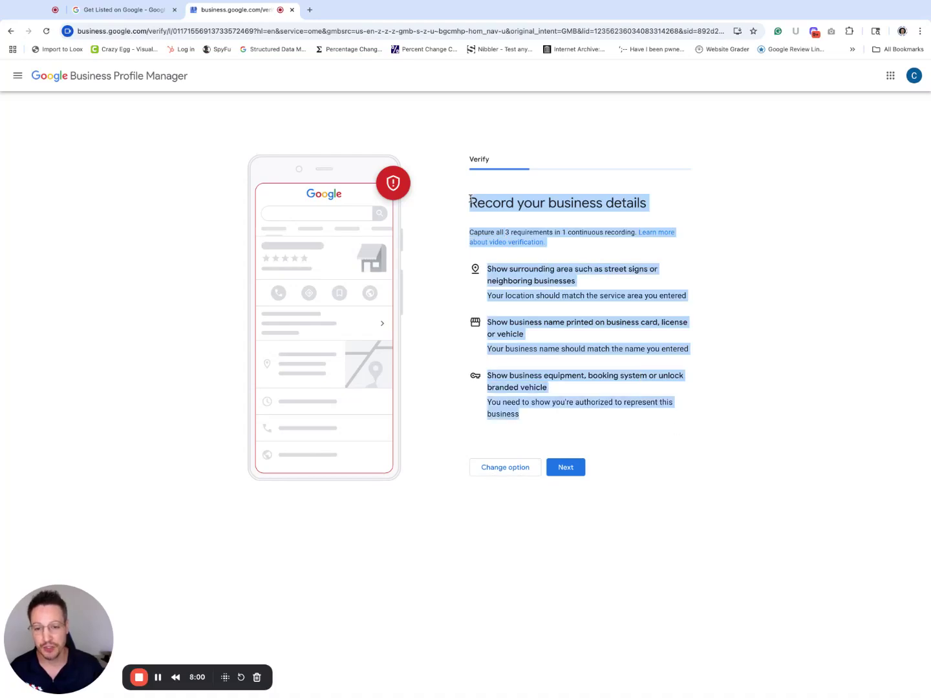
{"action": "left_click", "coordinate": [582, 342]}
{"action": "left_click_drag", "start_coordinate": [491, 270], "coordinate": [648, 269]}
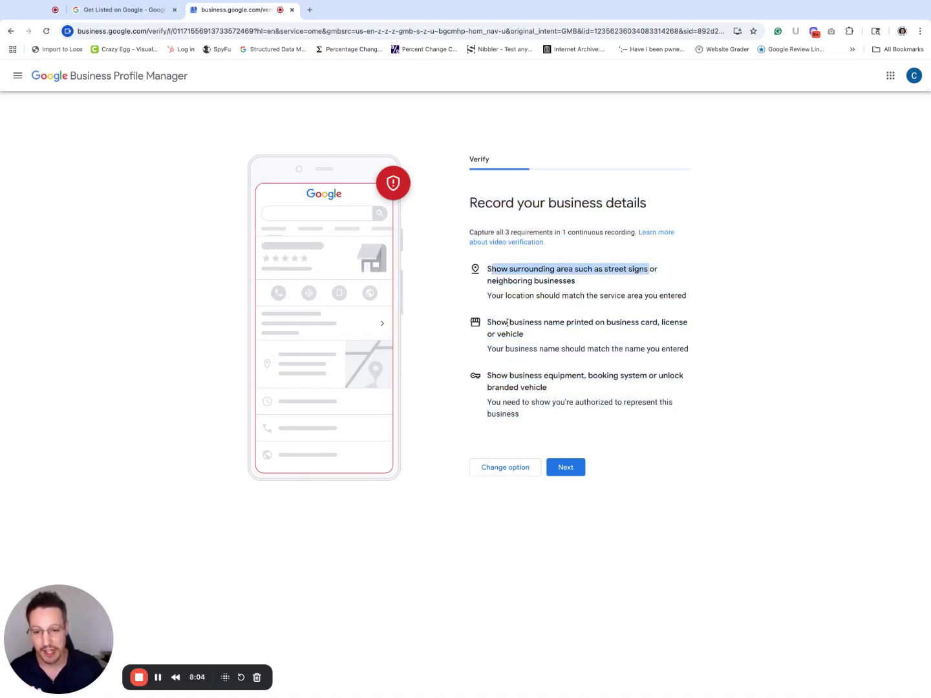
{"action": "left_click_drag", "start_coordinate": [496, 323], "coordinate": [523, 335]}
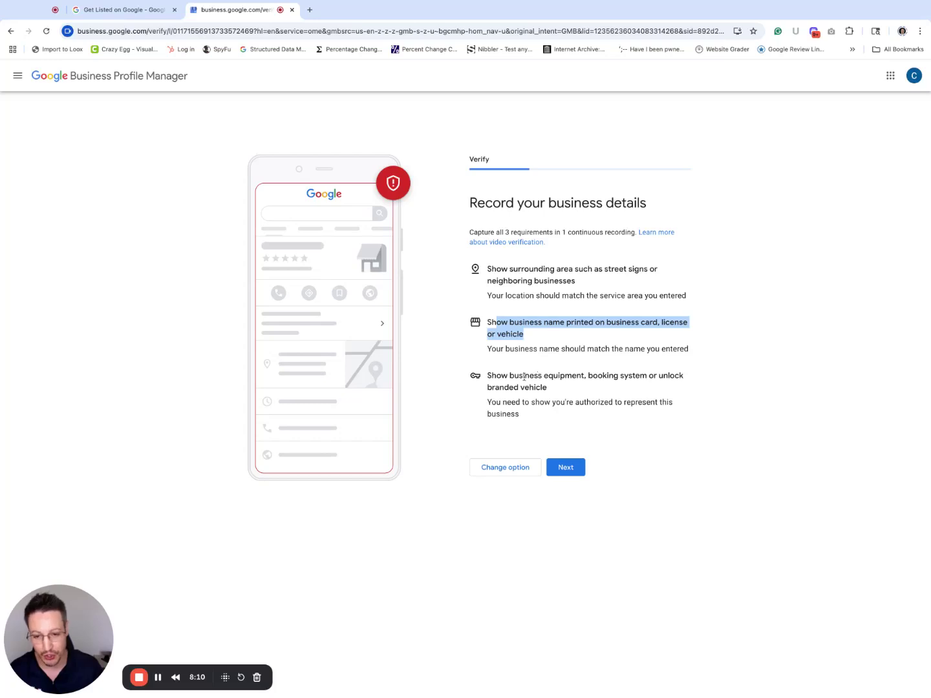
{"action": "left_click", "coordinate": [499, 373]}
{"action": "left_click_drag", "start_coordinate": [500, 375], "coordinate": [547, 387]}
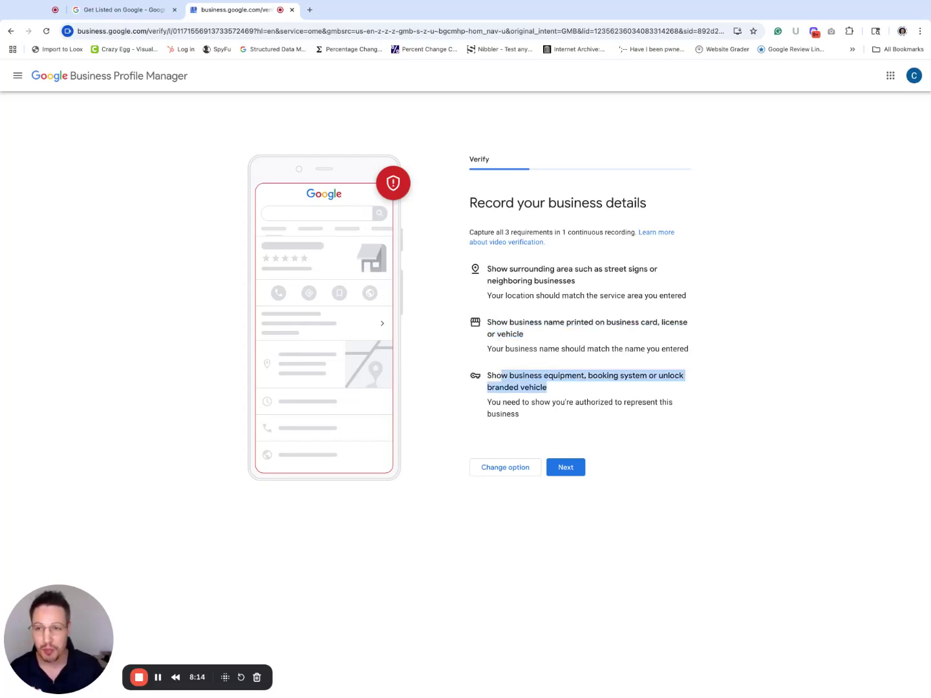
{"action": "left_click", "coordinate": [548, 335]}
{"action": "left_click", "coordinate": [508, 321], "text": "shift"}
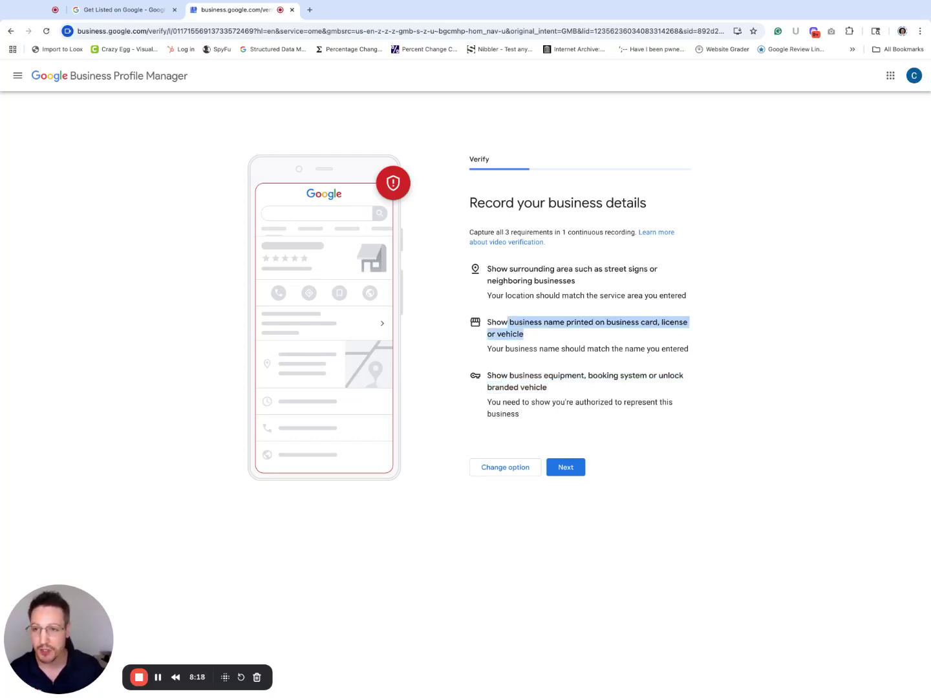
{"action": "left_click", "coordinate": [595, 324]}
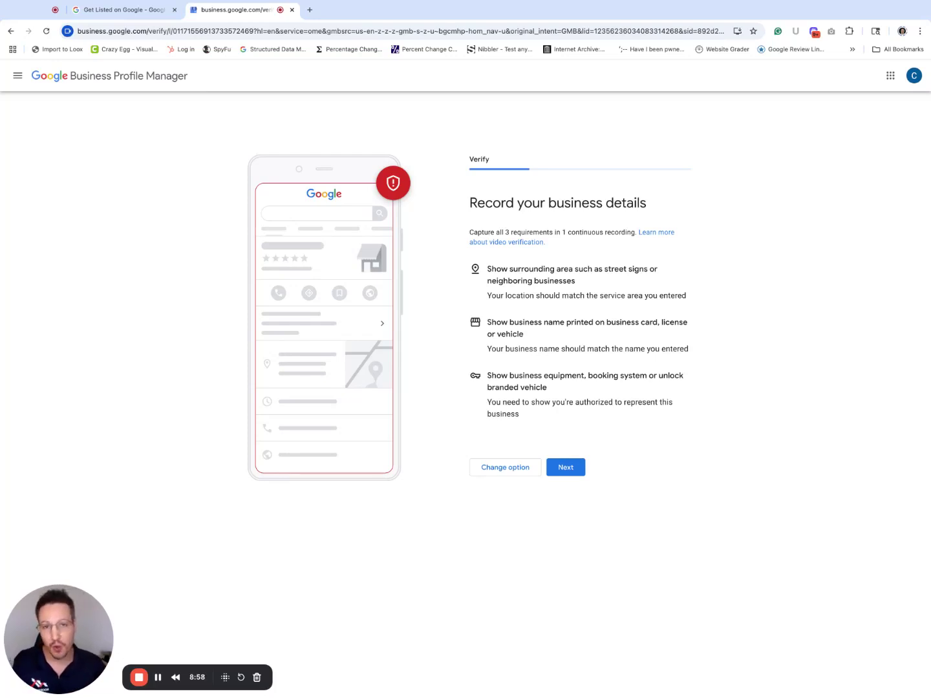
{"action": "triple_click", "coordinate": [487, 268]}
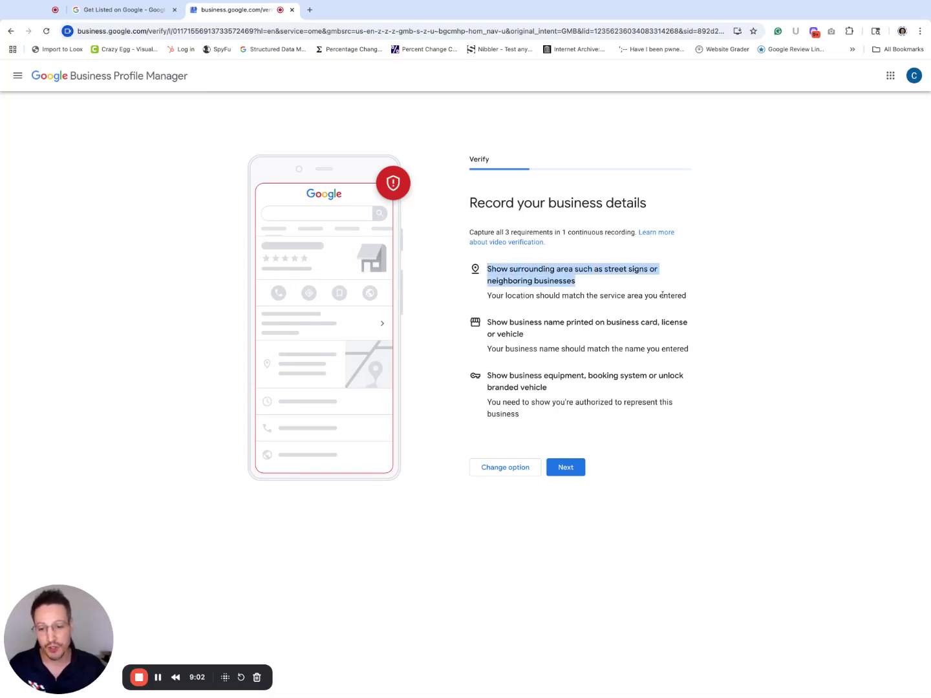
{"action": "left_click", "coordinate": [575, 472]}
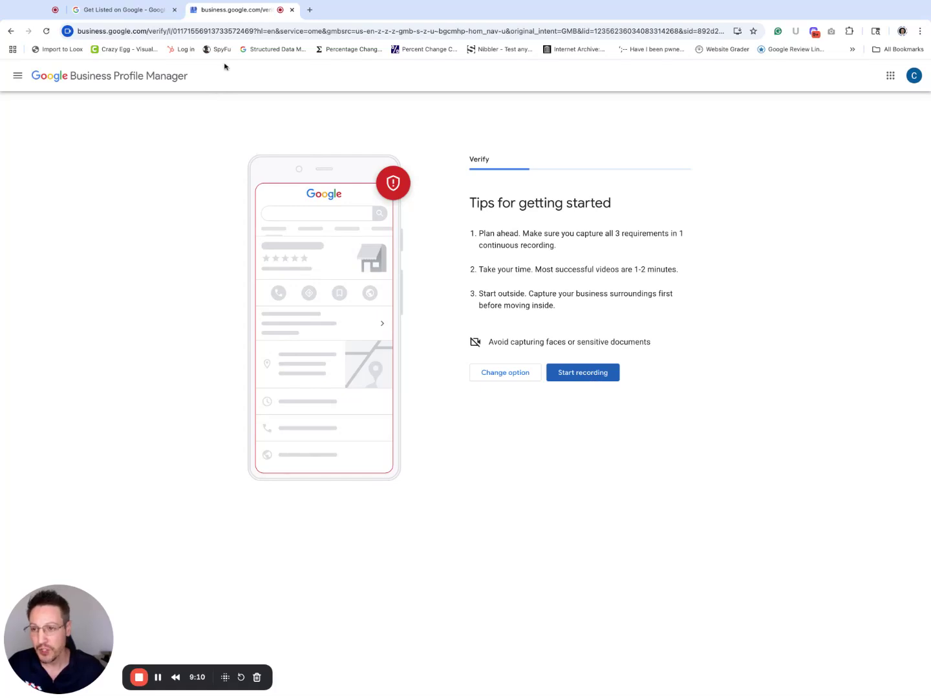
Step: Go back, then load business.google.com from the address bar's 'busin' autocomplete
{"action": "left_click", "coordinate": [11, 32]}
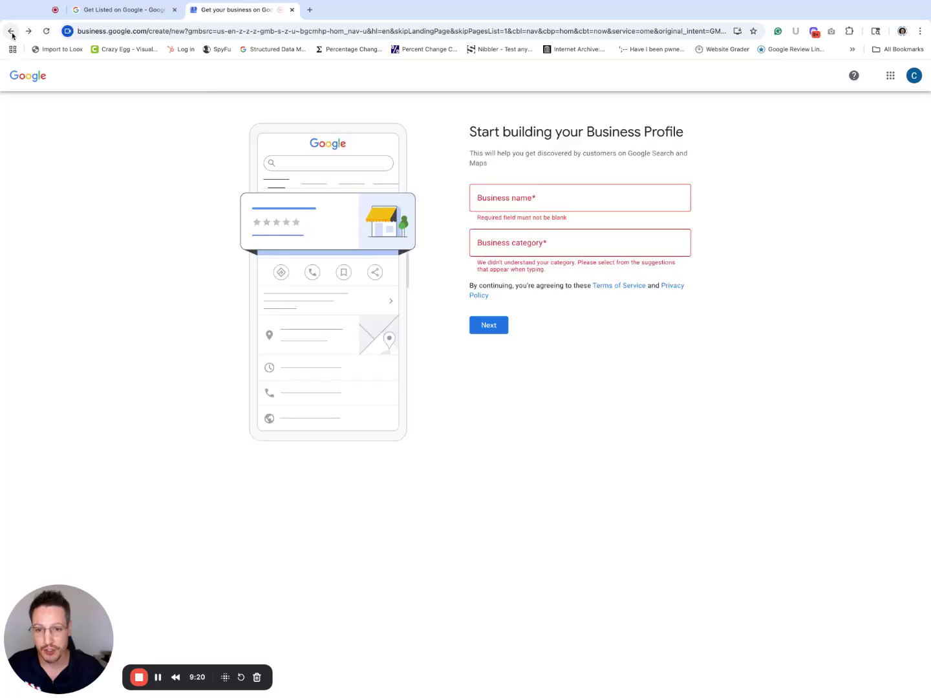
{"action": "left_click", "coordinate": [184, 31]}
{"action": "type", "text": "business.google.com"}
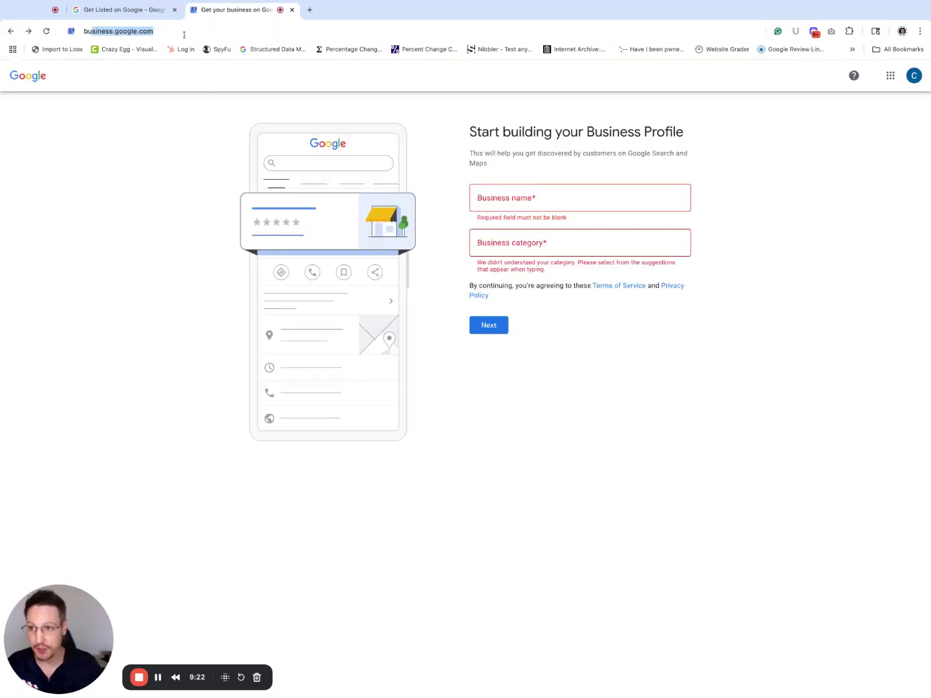
{"action": "key", "text": "Return"}
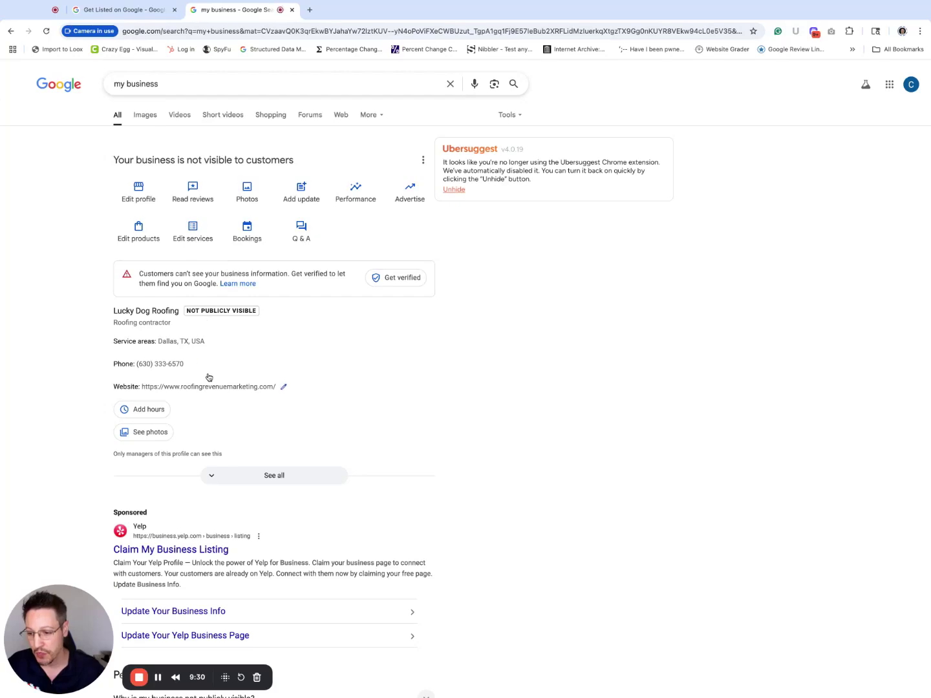
{"action": "scroll", "coordinate": [211, 368], "scroll_direction": "down", "scroll_amount": 2}
{"action": "scroll", "coordinate": [211, 368], "scroll_direction": "down", "scroll_amount": 2}
{"action": "scroll", "coordinate": [207, 367], "scroll_direction": "up", "scroll_amount": 3}
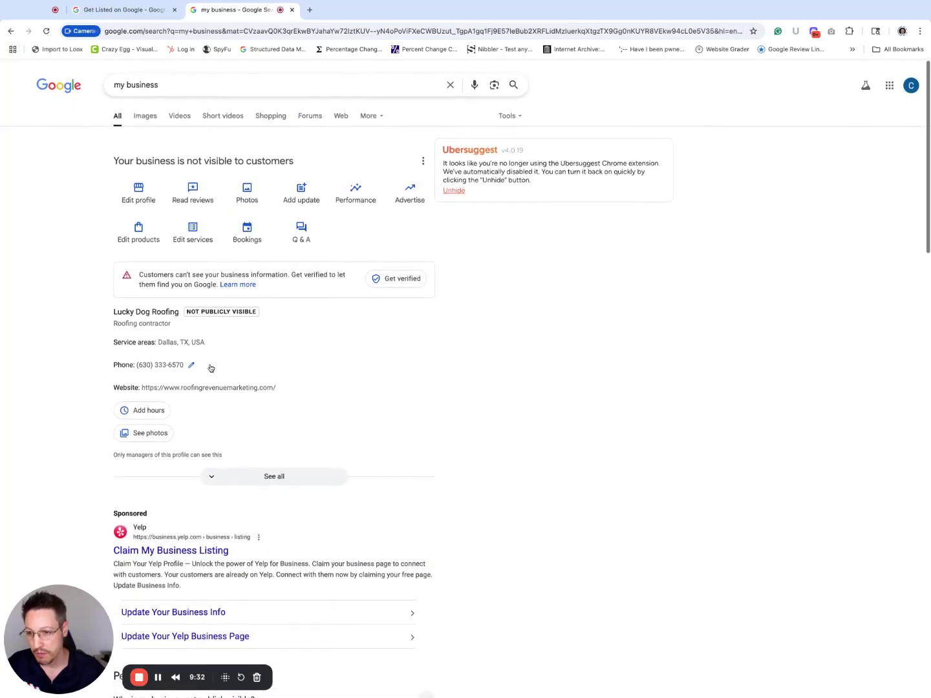
{"action": "left_click", "coordinate": [424, 161]}
{"action": "left_click", "coordinate": [430, 185]}
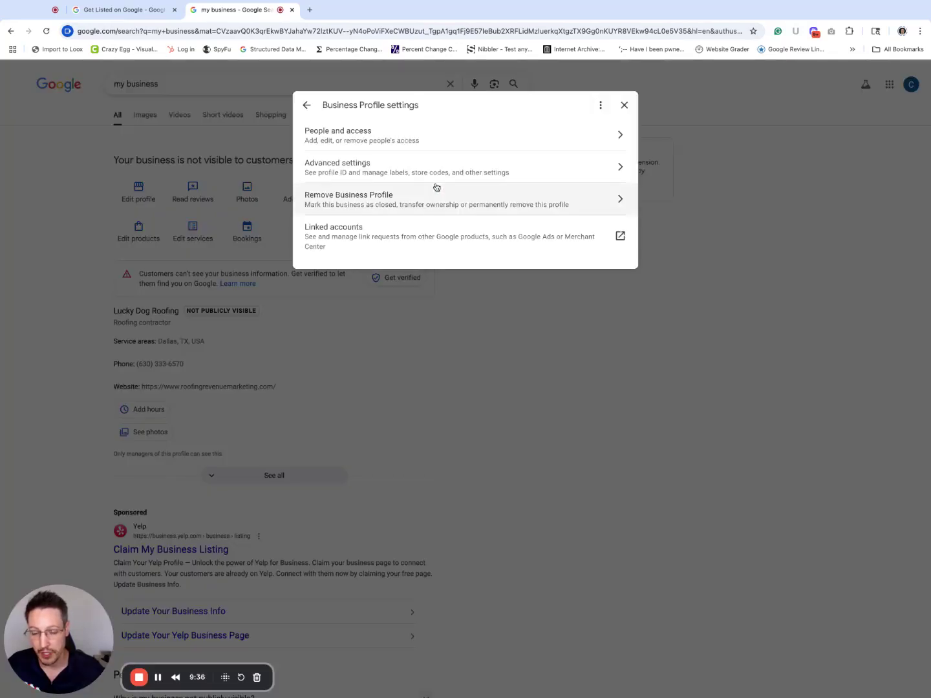
{"action": "left_click", "coordinate": [379, 202]}
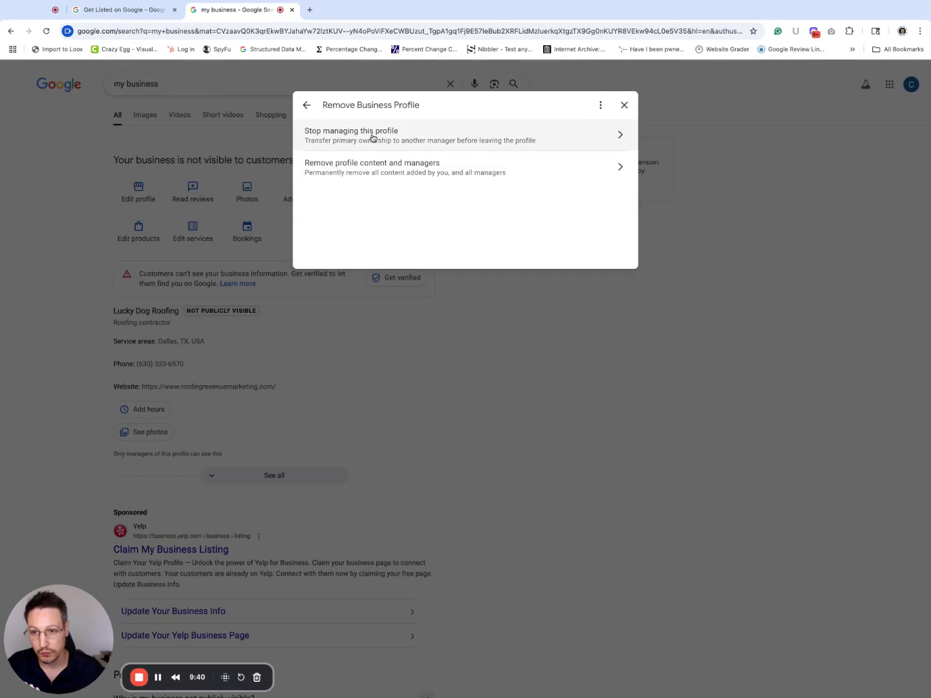
{"action": "left_click", "coordinate": [377, 166]}
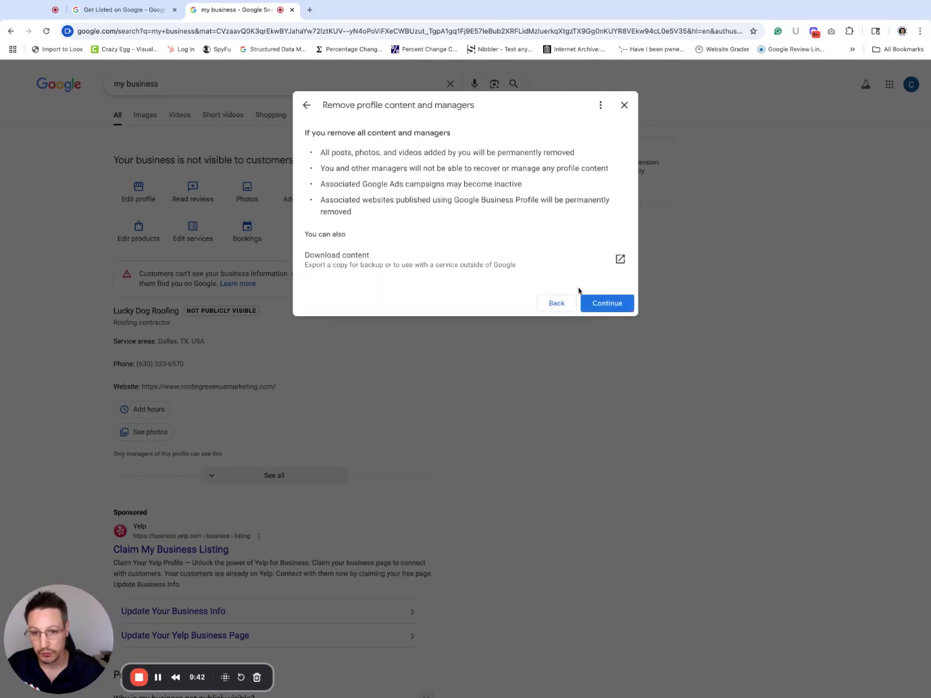
{"action": "left_click", "coordinate": [606, 305]}
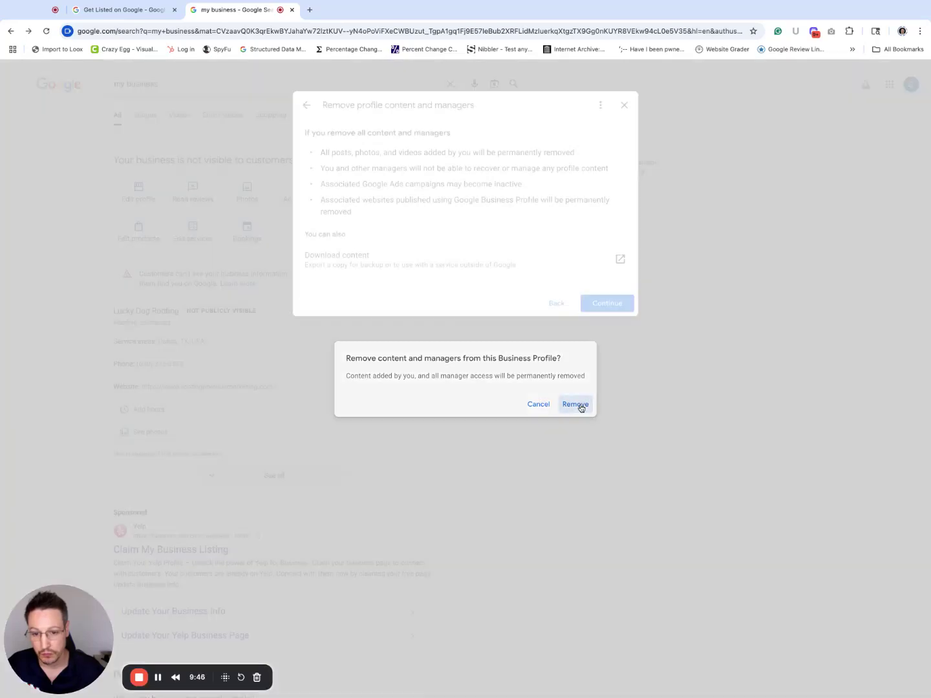
{"action": "left_click", "coordinate": [577, 404]}
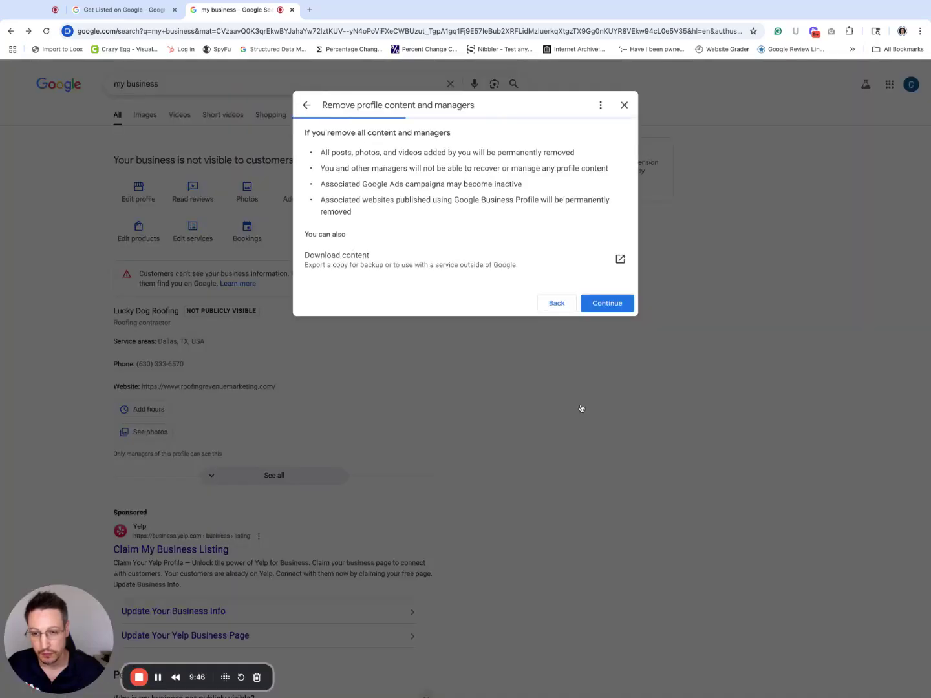
{"action": "left_click", "coordinate": [467, 176]}
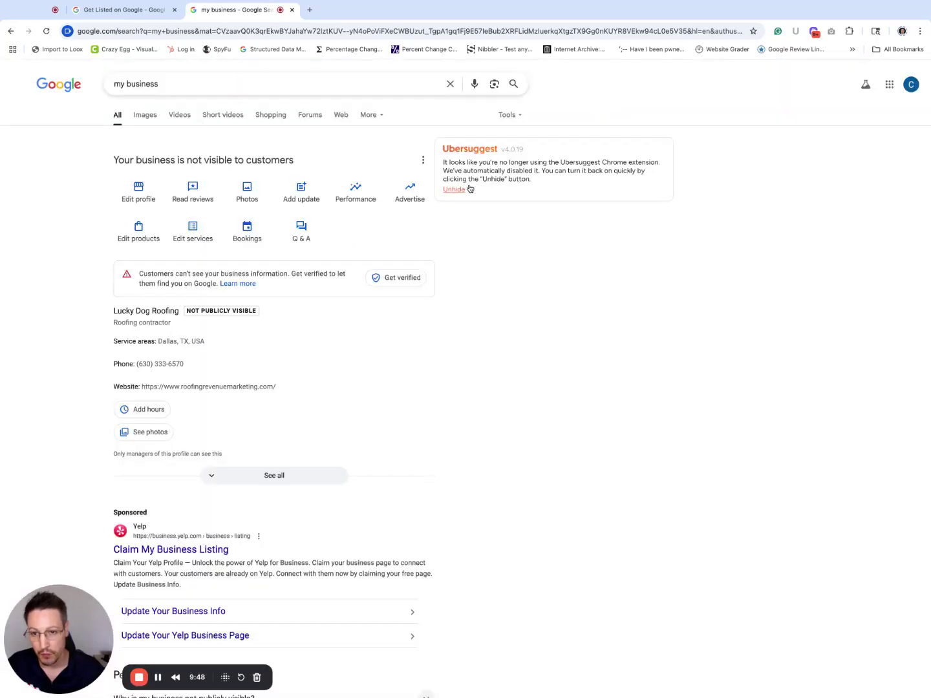
Step: From the Google Business Profile landing page, create the business 'Lucky Dog Roofing' and tick Local store
{"action": "left_click", "coordinate": [178, 86]}
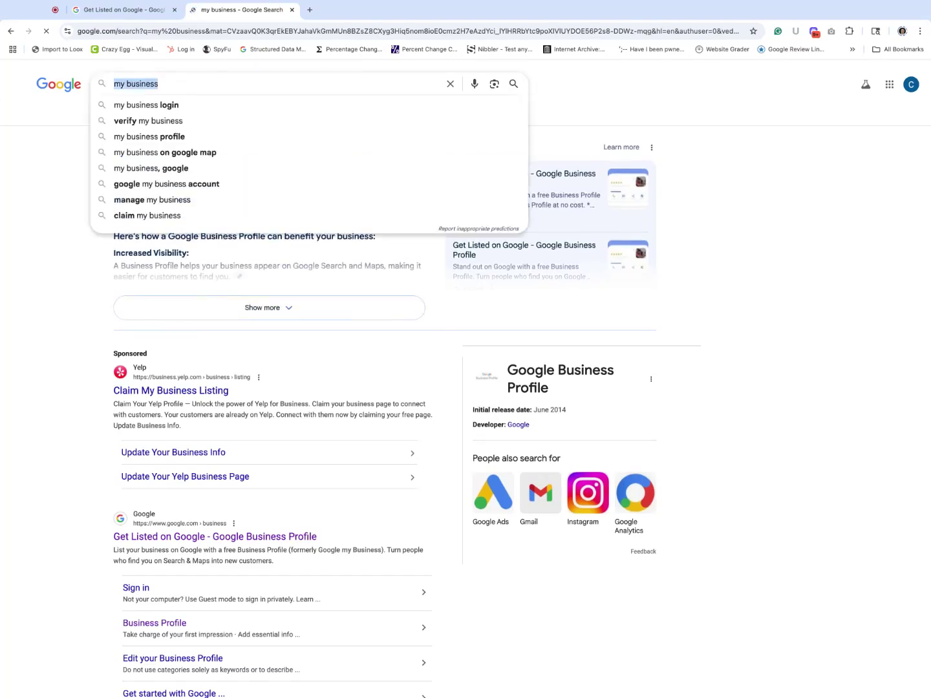
{"action": "left_click", "coordinate": [228, 537]}
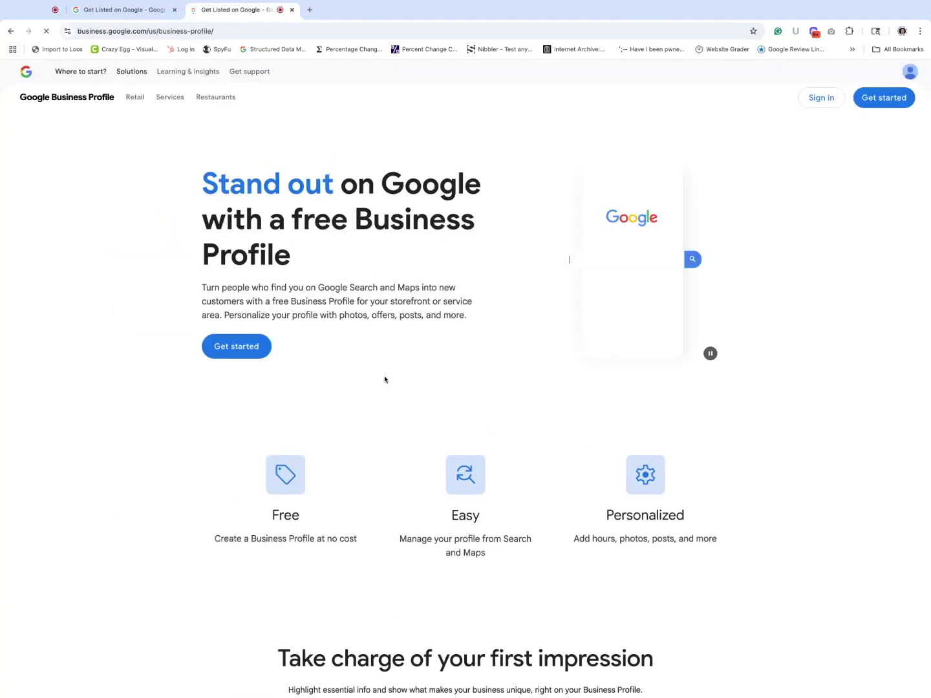
{"action": "left_click", "coordinate": [881, 99]}
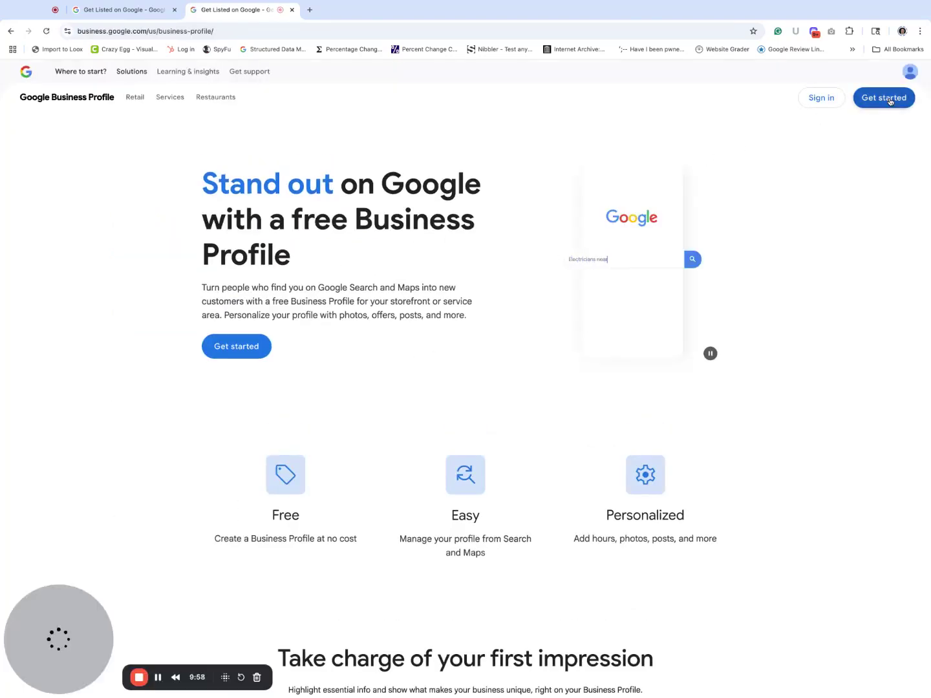
{"action": "left_click", "coordinate": [552, 210]}
{"action": "left_click", "coordinate": [563, 235]}
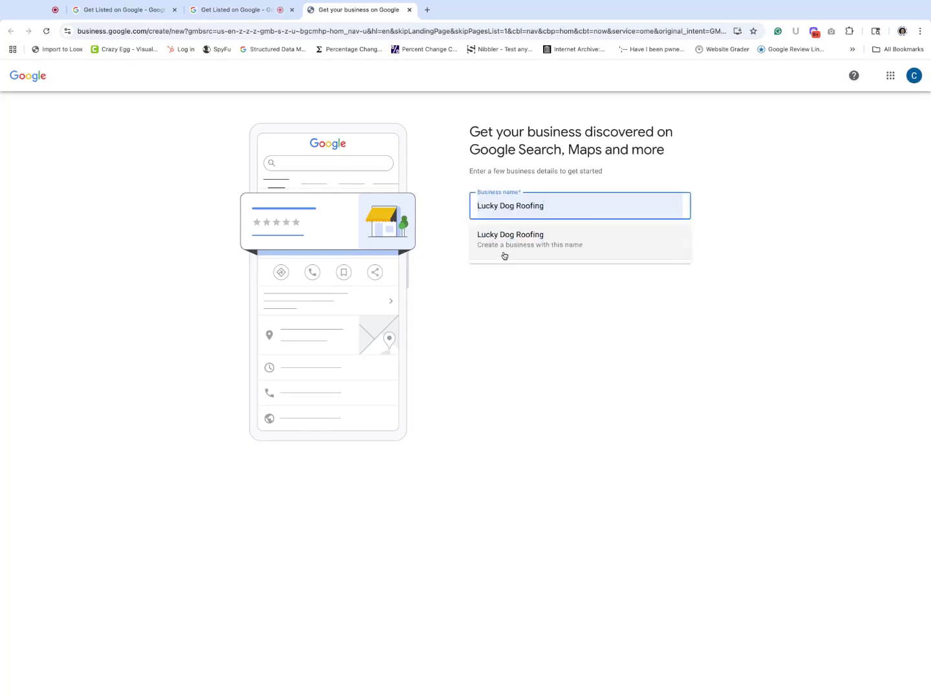
{"action": "left_click", "coordinate": [504, 256]}
{"action": "left_click", "coordinate": [466, 256]}
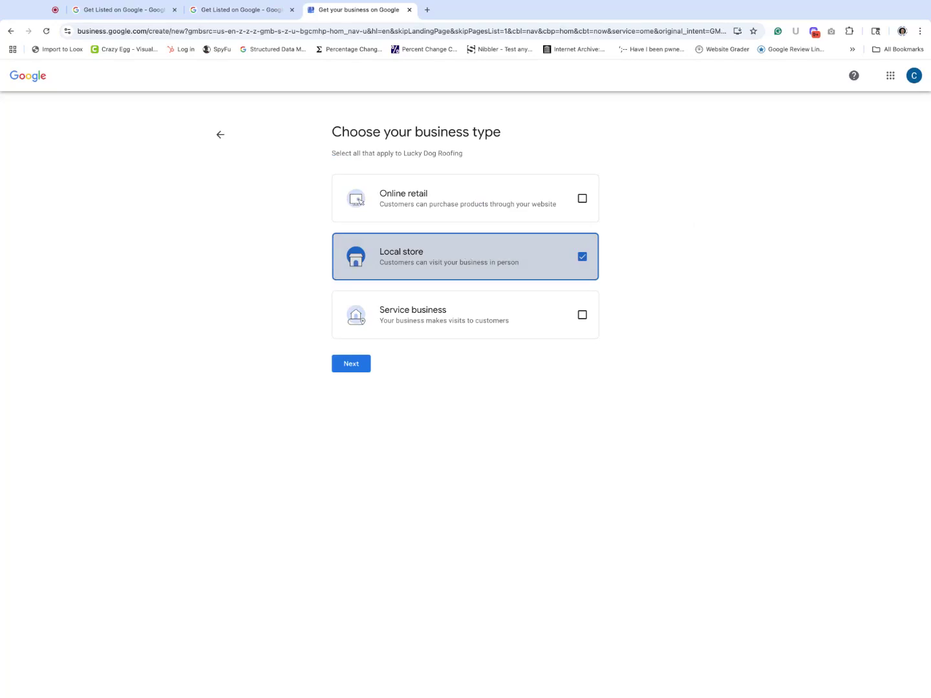
Step: Search 'roof' and choose Roofing contractor as the business category
{"action": "left_click", "coordinate": [364, 364]}
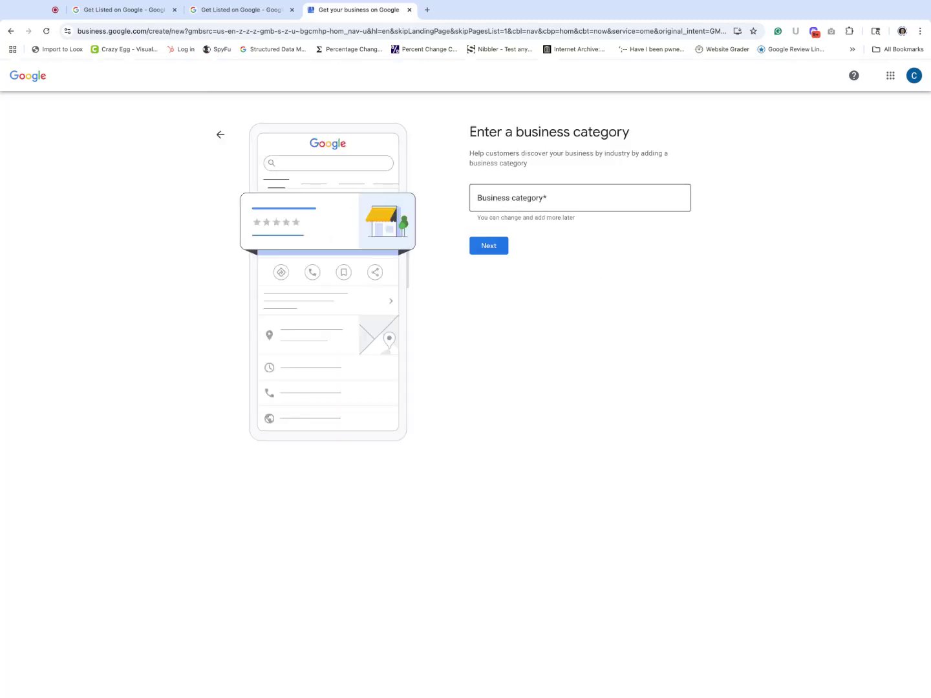
{"action": "left_click", "coordinate": [256, 13]}
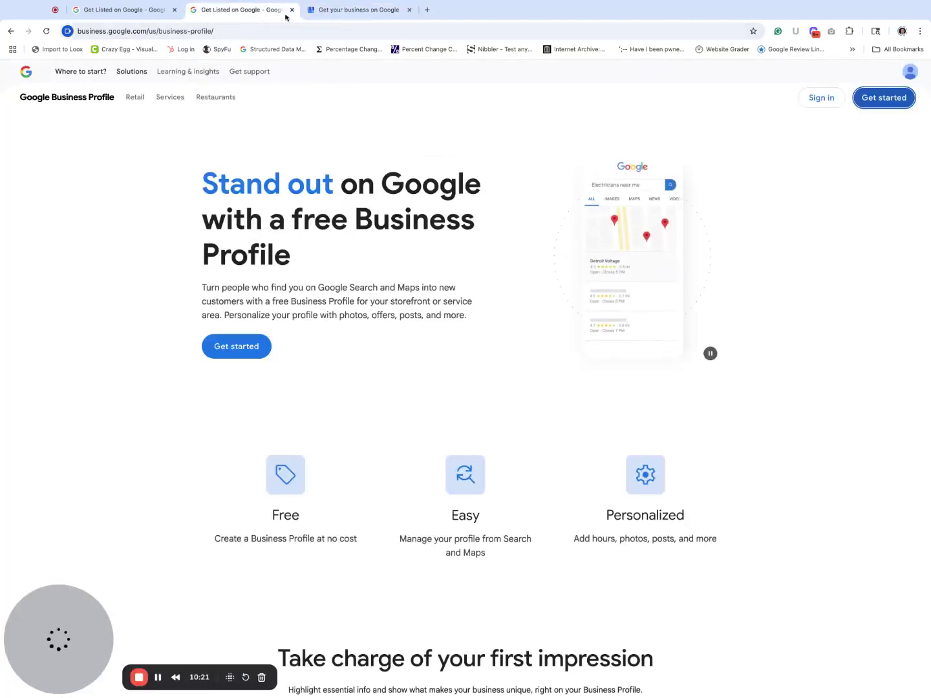
{"action": "left_click", "coordinate": [344, 15]}
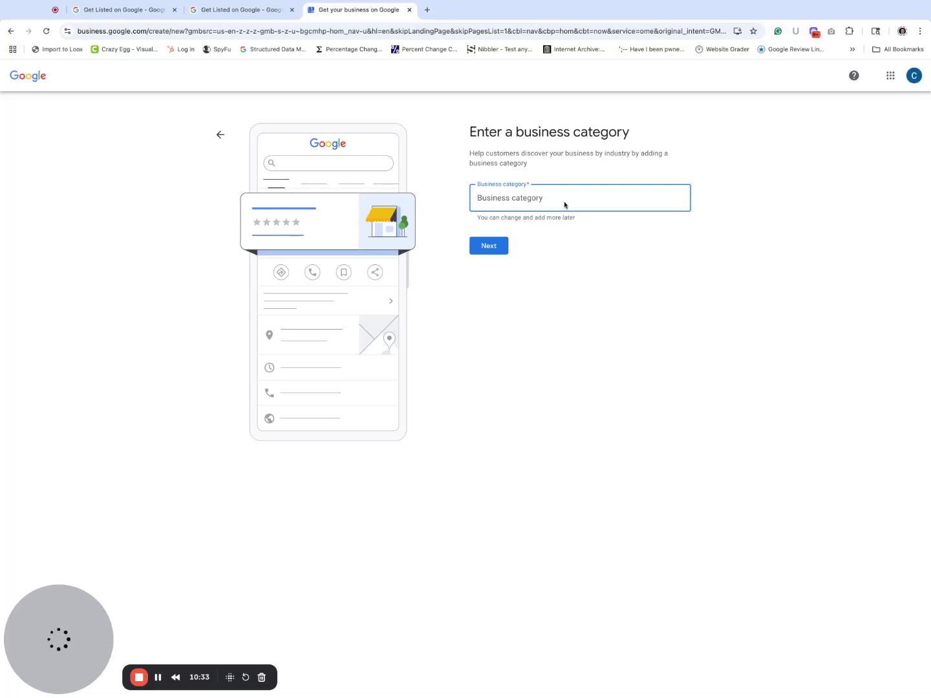
{"action": "type", "text": "roof"}
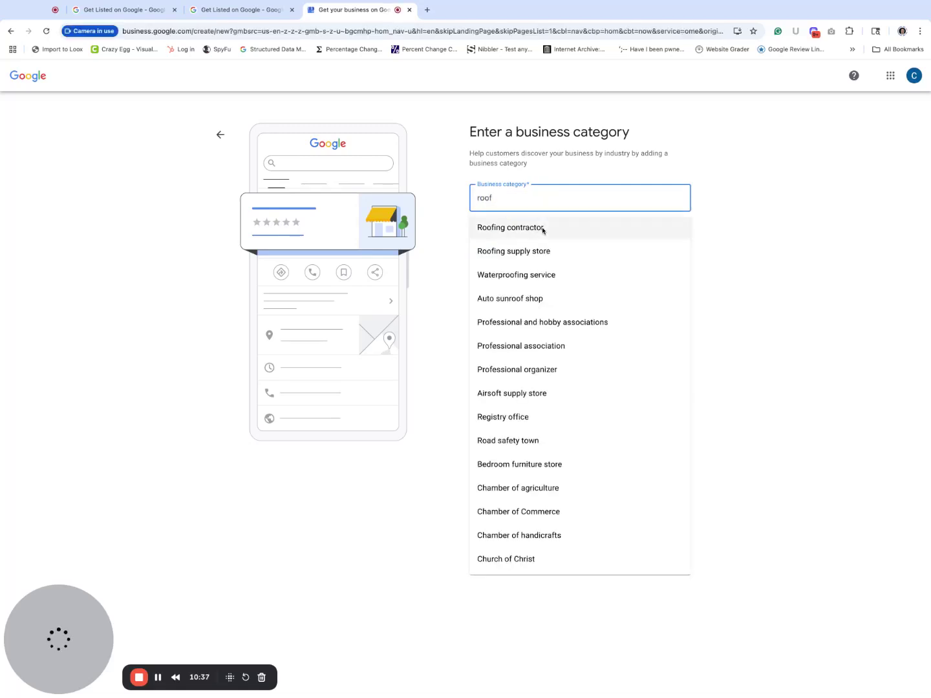
{"action": "left_click", "coordinate": [543, 229]}
{"action": "left_click", "coordinate": [490, 247]}
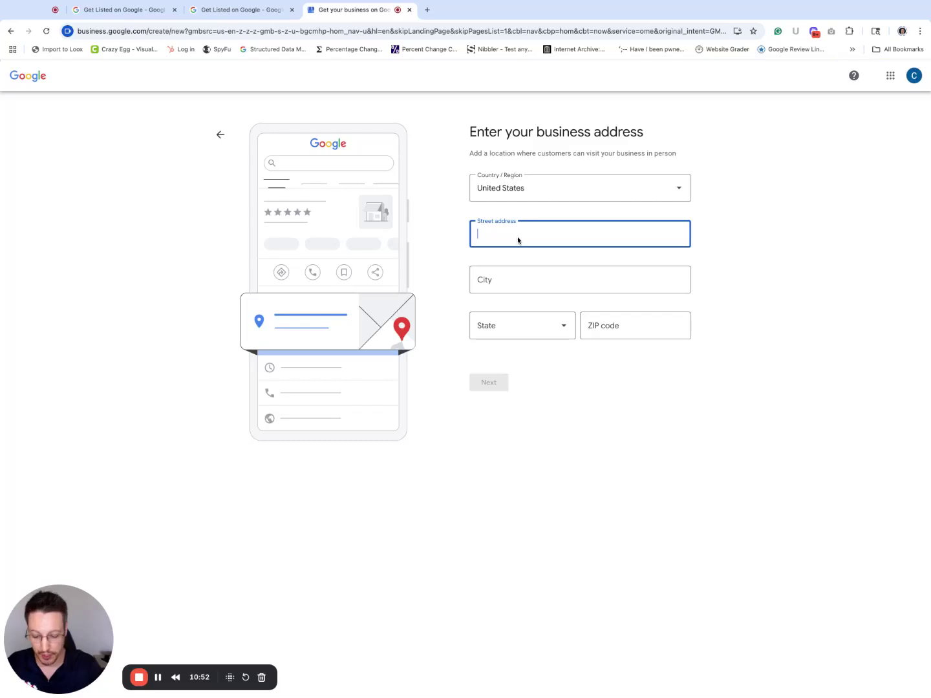
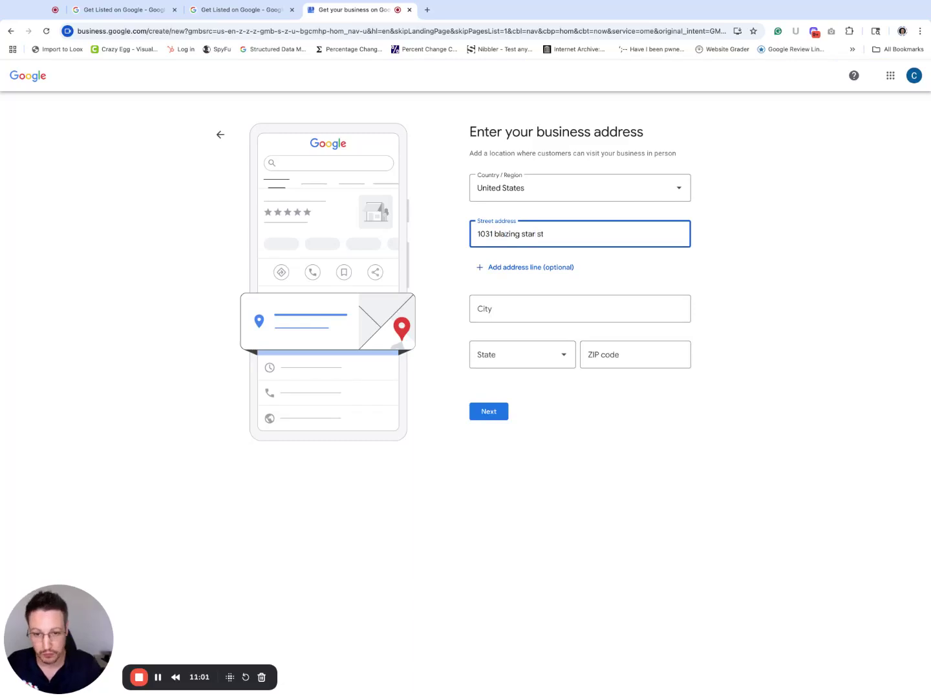
{"action": "key", "text": "Tab"}
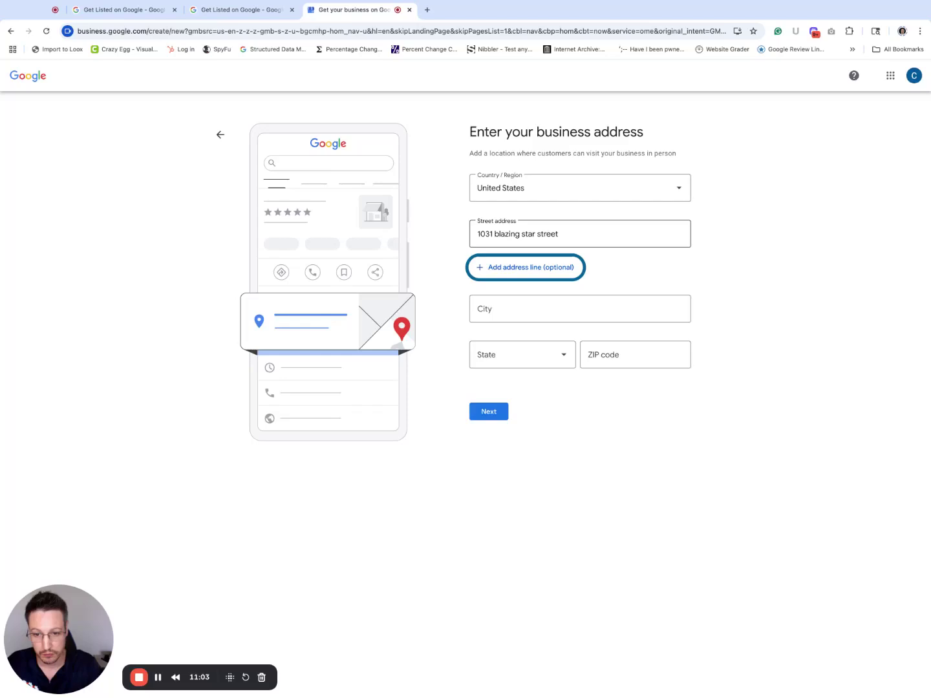
{"action": "key", "text": "Tab"}
{"action": "type", "text": "south"}
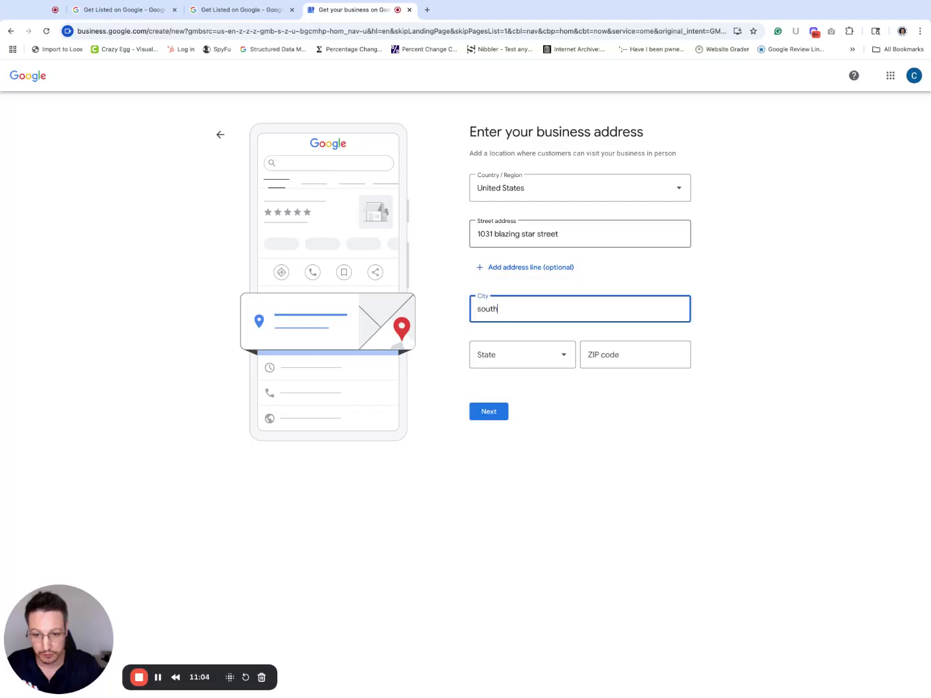
{"action": "type", "text": "elgin"}
{"action": "key", "text": "Tab"}
{"action": "type", "text": "il"}
{"action": "key", "text": "Tab"}
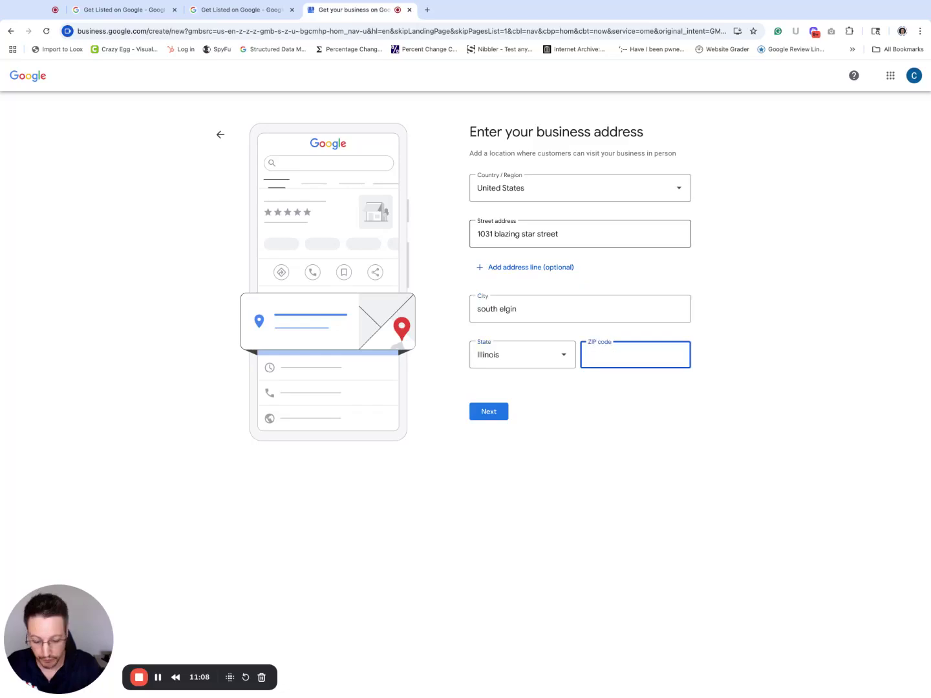
{"action": "type", "text": "60177"}
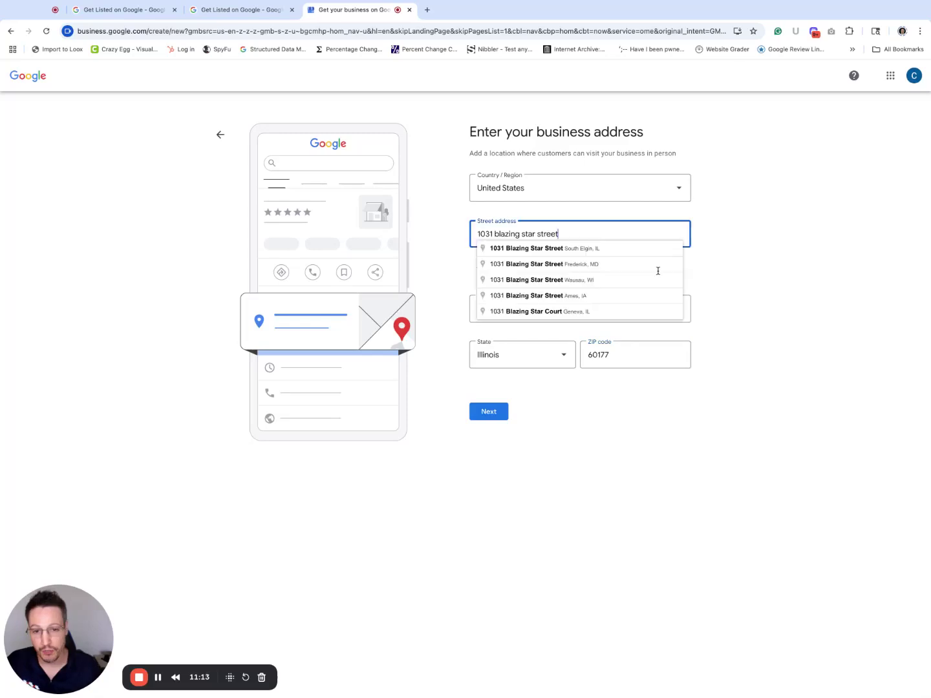
{"action": "left_click", "coordinate": [563, 247]}
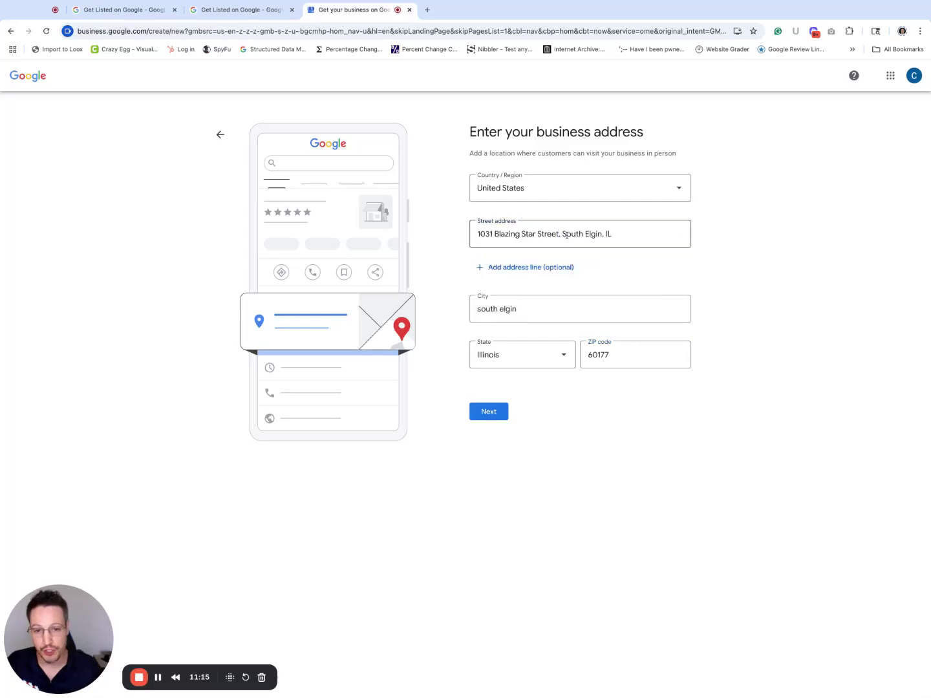
Step: Move the suite out of the street address into a second line reading 'suite 2' and submit
{"action": "left_click", "coordinate": [612, 234]}
{"action": "key", "text": "BackSpace"}
{"action": "key", "text": "BackSpace"}
{"action": "key", "text": "BackSpace"}
{"action": "key", "text": "BackSpace"}
{"action": "key", "text": "BackSpace"}
{"action": "key", "text": "BackSpace"}
{"action": "key", "text": "BackSpace"}
{"action": "key", "text": "BackSpace"}
{"action": "key", "text": "BackSpace"}
{"action": "key", "text": "BackSpace"}
{"action": "key", "text": "BackSpace"}
{"action": "key", "text": "BackSpace"}
{"action": "key", "text": "BackSpace"}
{"action": "key", "text": "BackSpace"}
{"action": "key", "text": "BackSpace"}
{"action": "key", "text": "BackSpace"}
{"action": "key", "text": "BackSpace"}
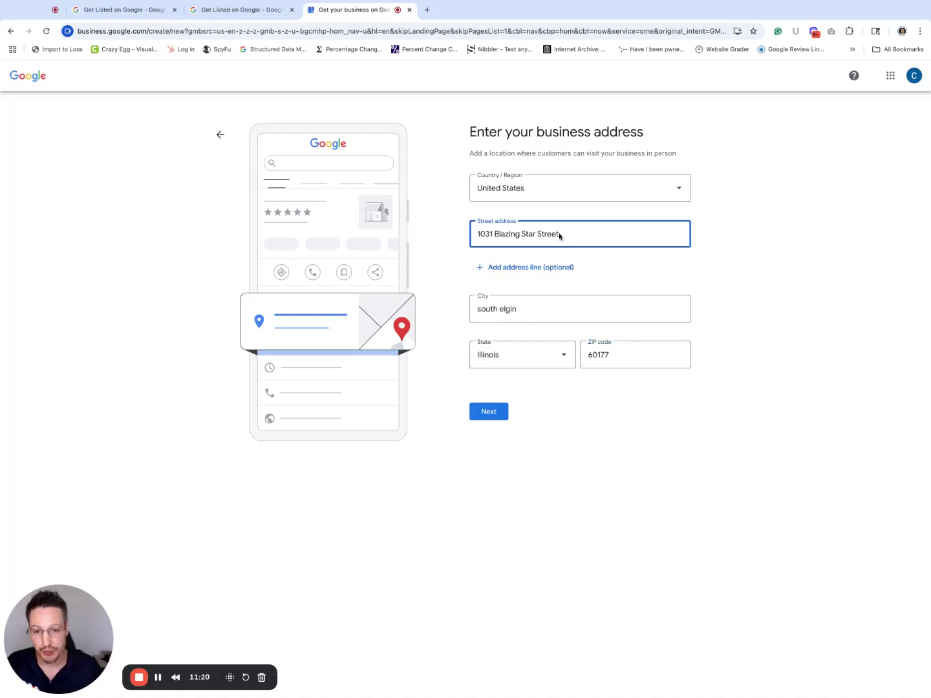
{"action": "type", "text": ", sui"}
{"action": "type", "text": "te"}
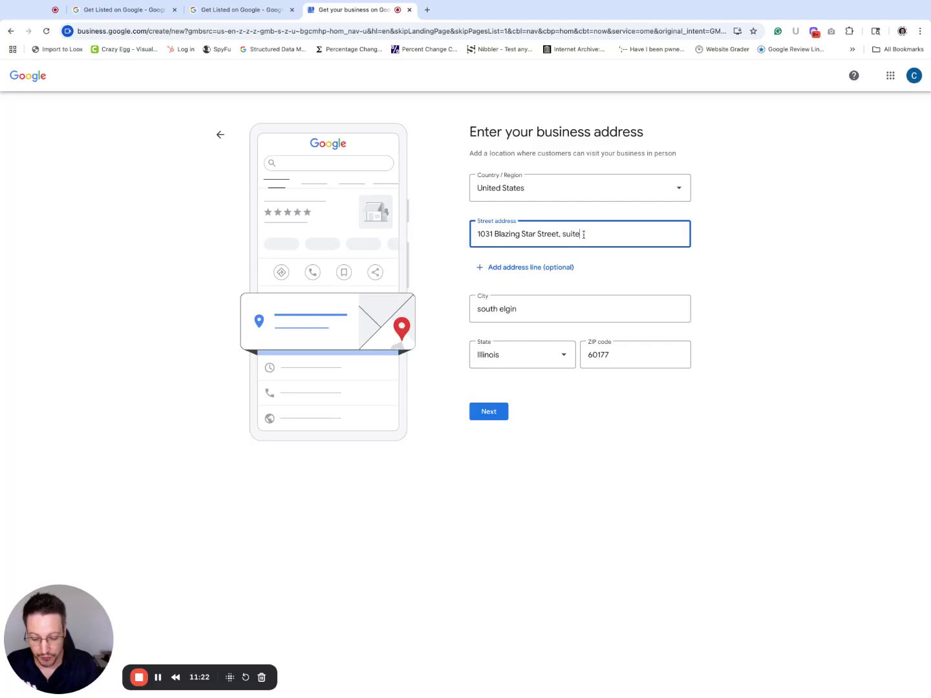
{"action": "key", "text": "BackSpace"}
{"action": "key", "text": "BackSpace"}
{"action": "key", "text": "BackSpace"}
{"action": "key", "text": "BackSpace"}
{"action": "key", "text": "BackSpace"}
{"action": "key", "text": "BackSpace"}
{"action": "key", "text": "BackSpace"}
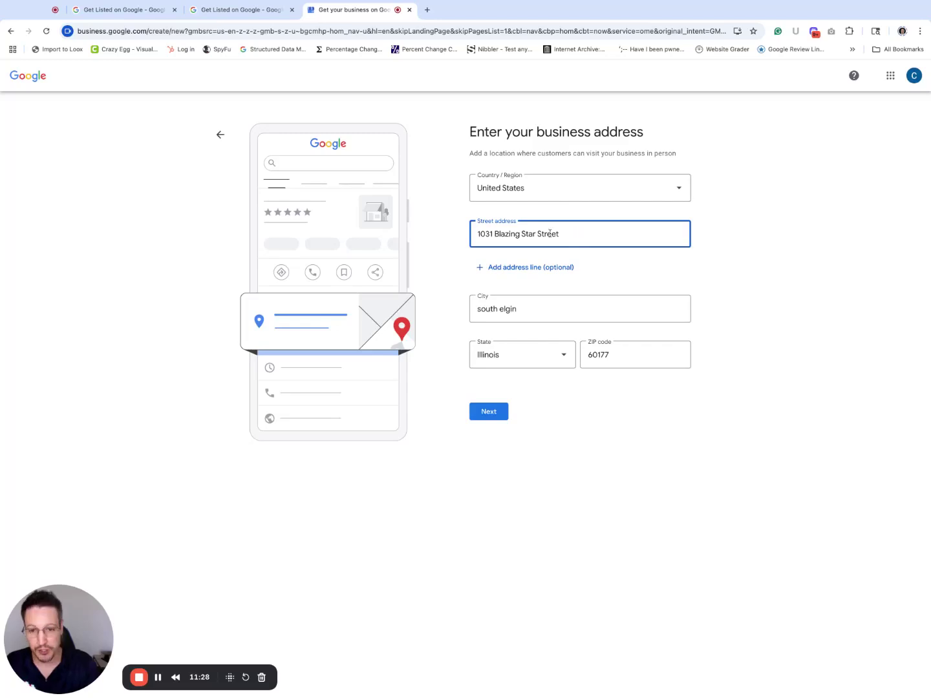
{"action": "left_click", "coordinate": [531, 267]}
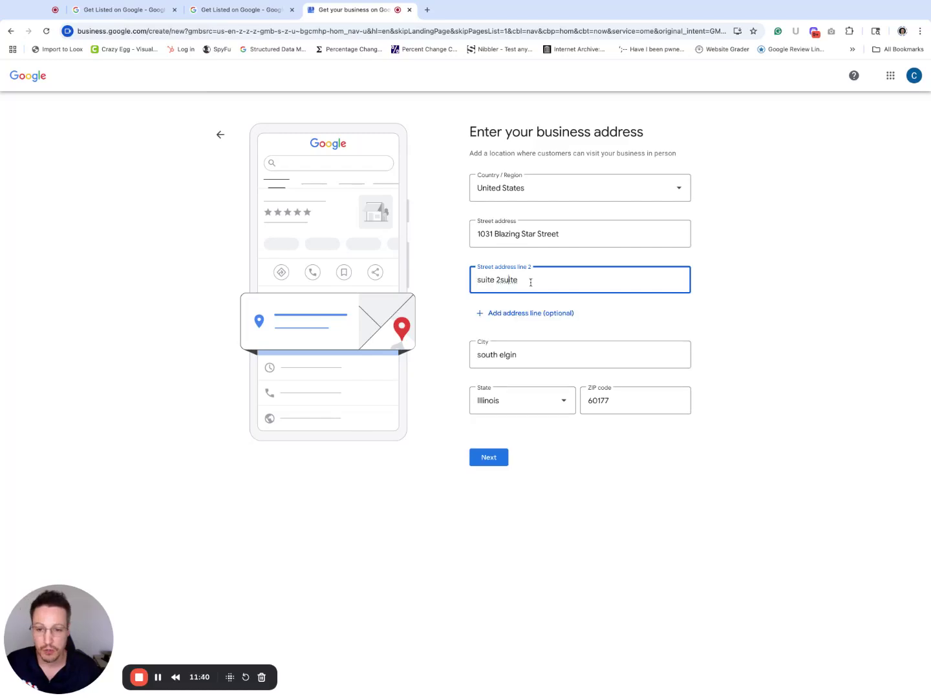
{"action": "triple_click", "coordinate": [527, 281]}
{"action": "left_click_drag", "start_coordinate": [525, 282], "coordinate": [503, 280]}
{"action": "key", "text": "BackSpace"}
{"action": "left_click", "coordinate": [557, 501]}
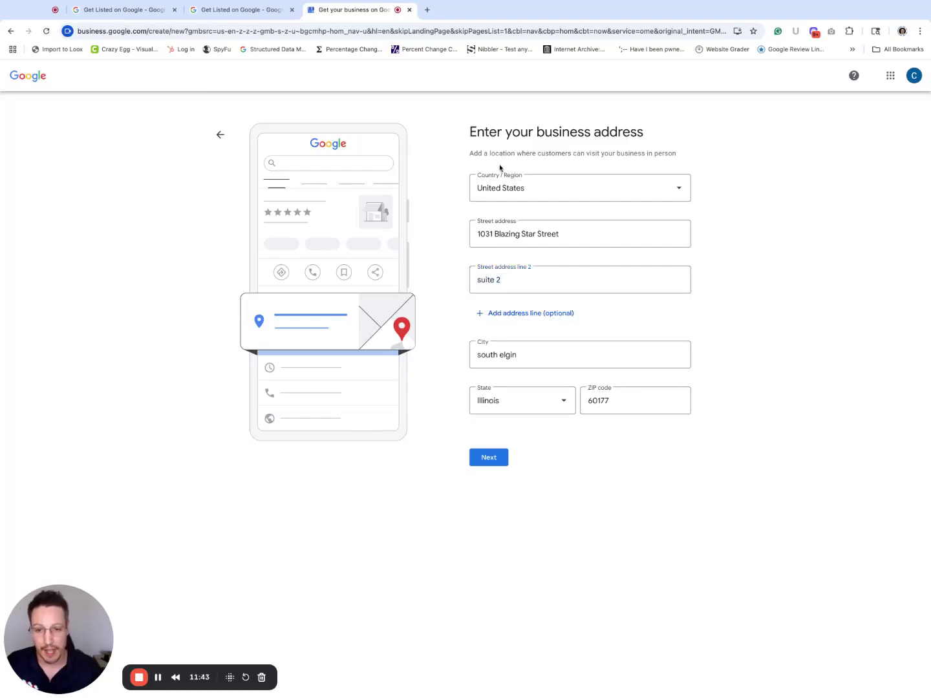
{"action": "left_click", "coordinate": [493, 458]}
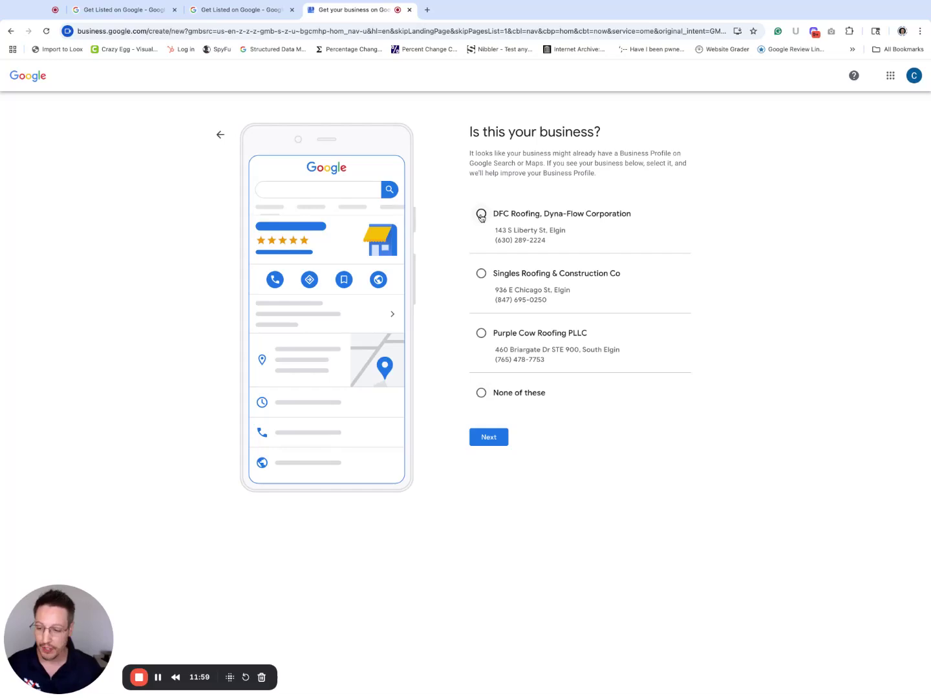
Step: Choose 'None of these' for the suggested roofing listings and continue
{"action": "left_click", "coordinate": [481, 393]}
{"action": "left_click", "coordinate": [494, 443]}
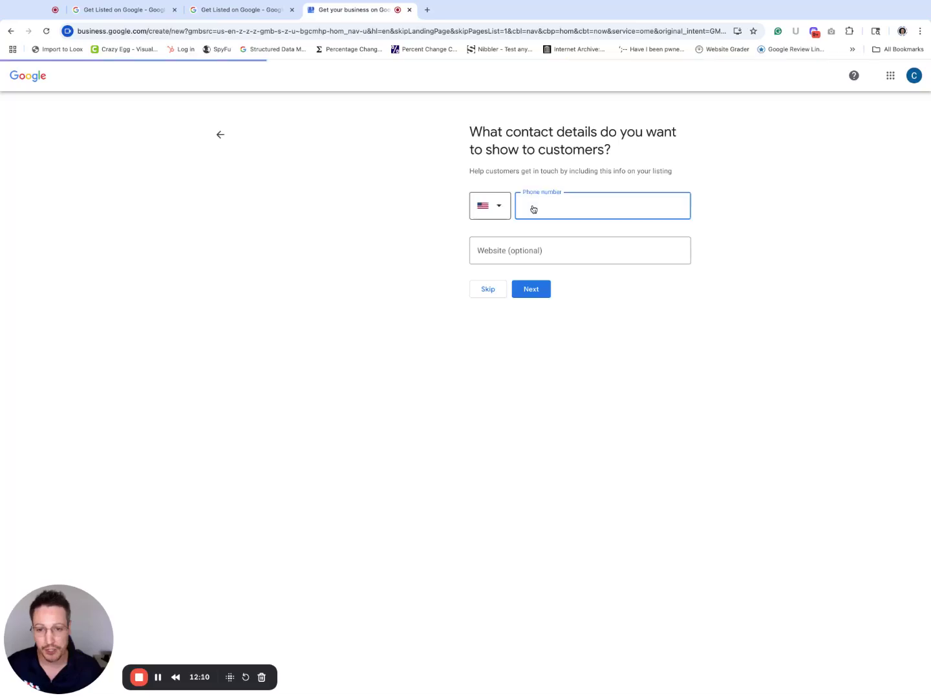
Step: Enter the business phone number in the contact details
{"action": "left_click", "coordinate": [494, 207]}
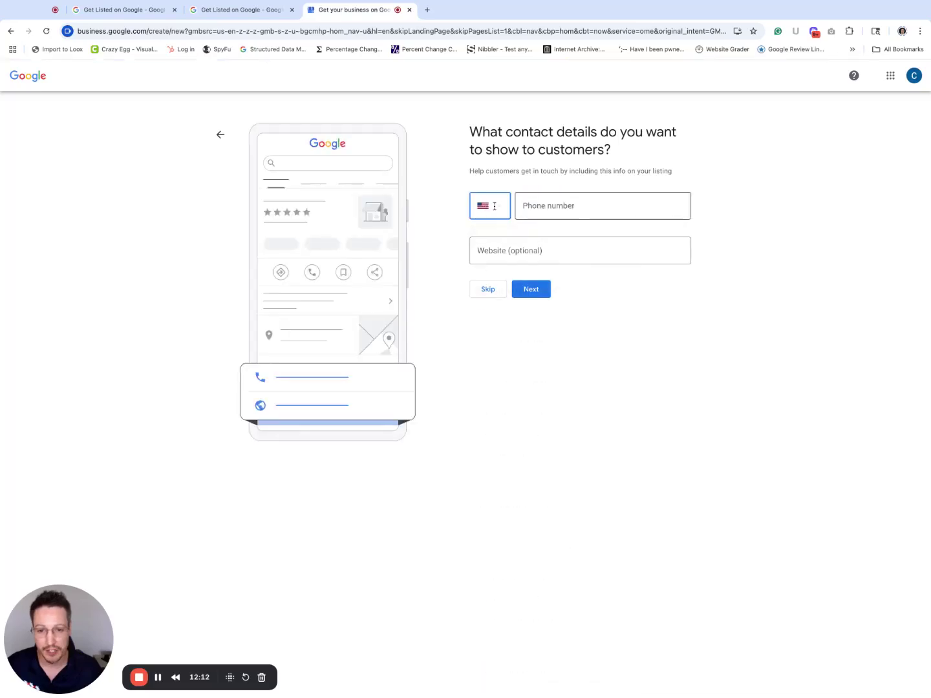
{"action": "left_click", "coordinate": [550, 208]}
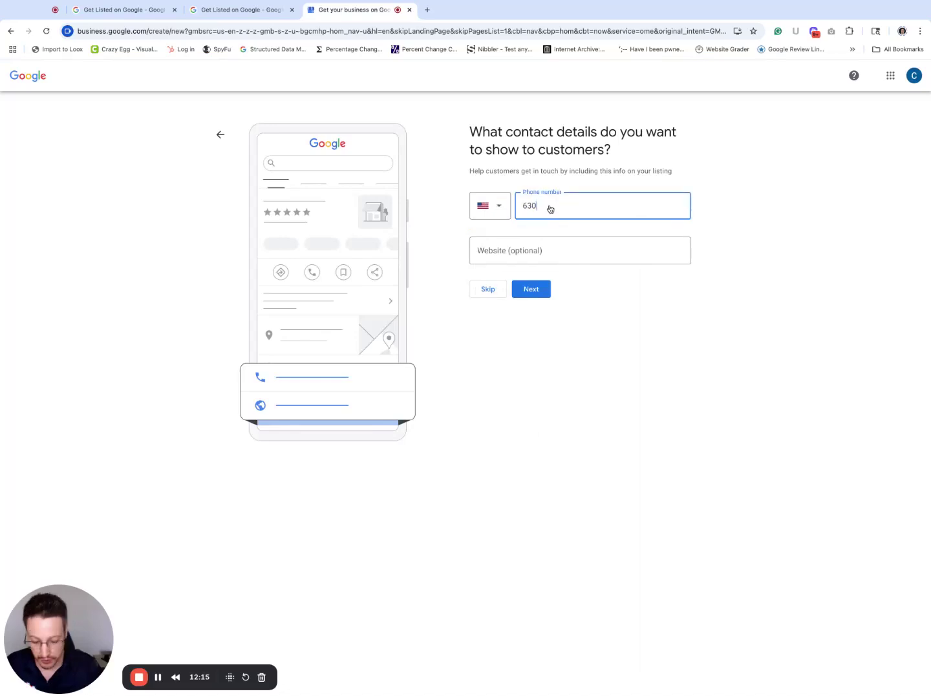
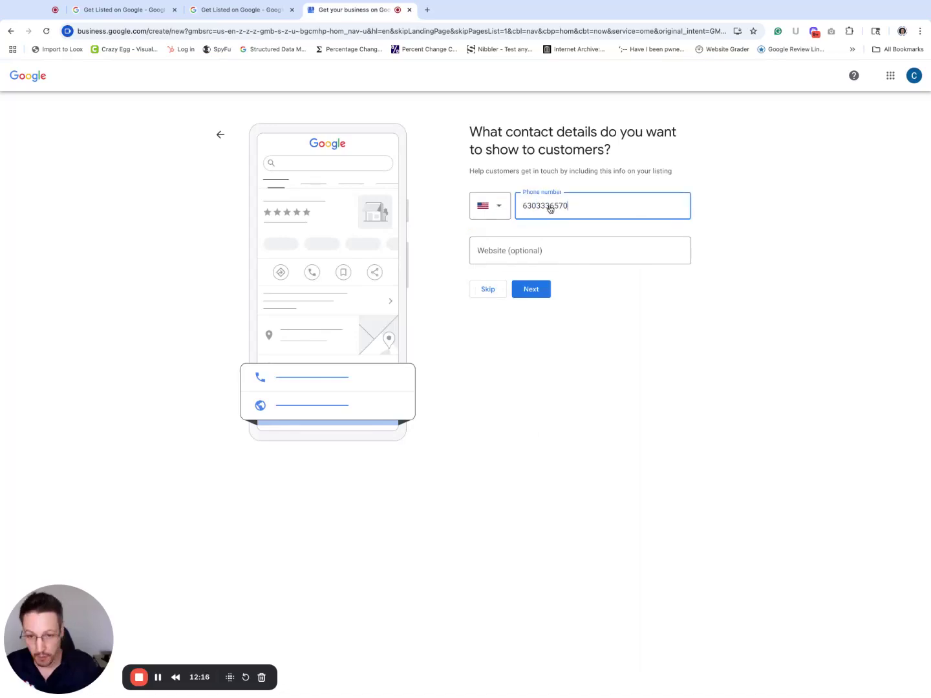
{"action": "key", "text": "Tab"}
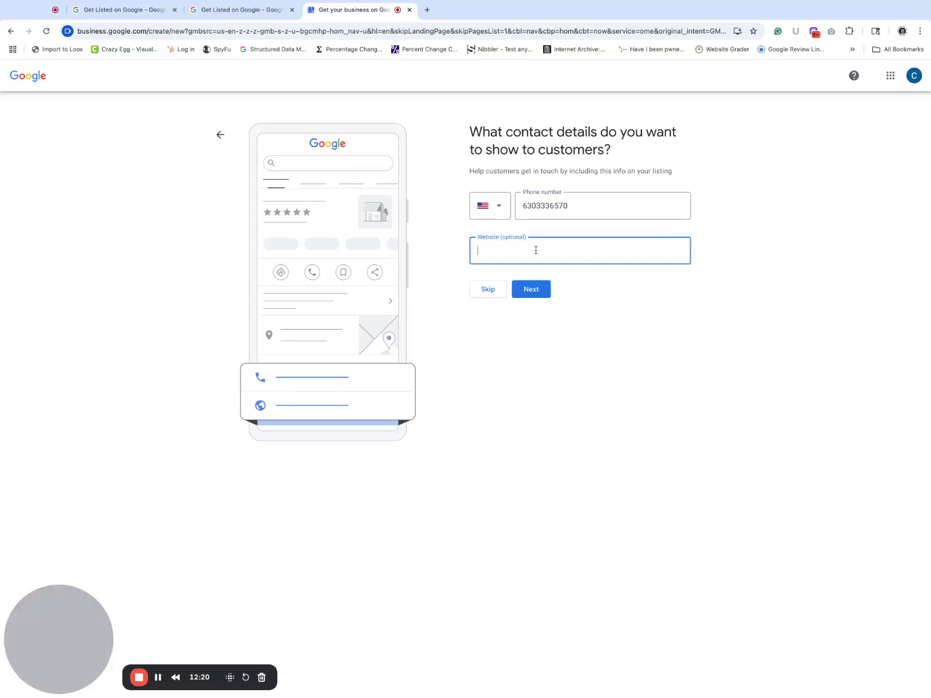
{"action": "key", "text": "super+t"}
{"action": "type", "text": "roofingrevmarketing.com"}
{"action": "key", "text": "Return"}
{"action": "left_click", "coordinate": [475, 32]}
{"action": "key", "text": "ctrl+c"}
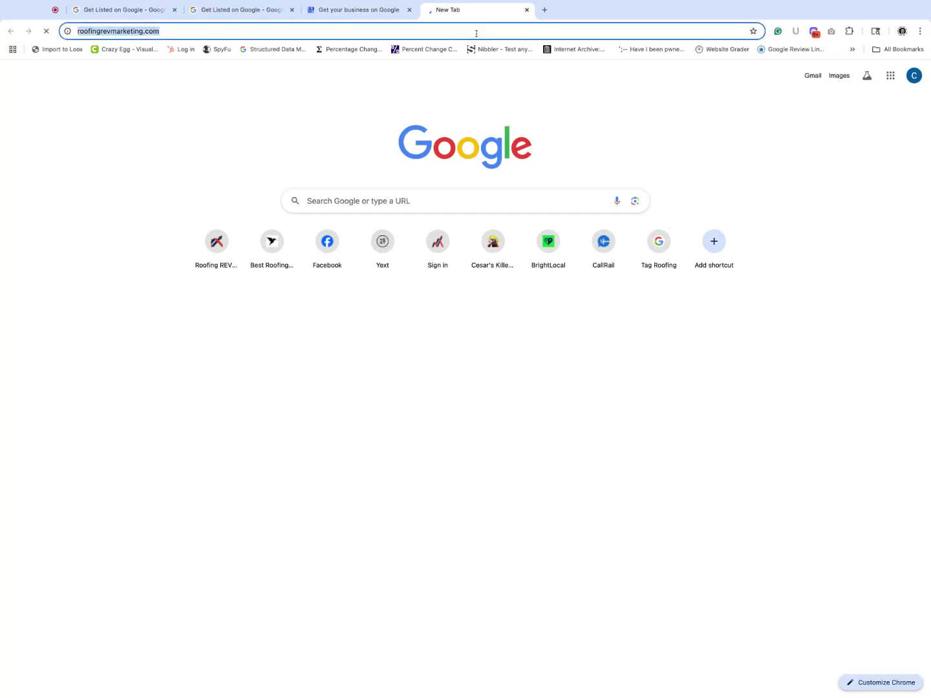
{"action": "key", "text": "super+alt+Left"}
{"action": "triple_click", "coordinate": [525, 252]}
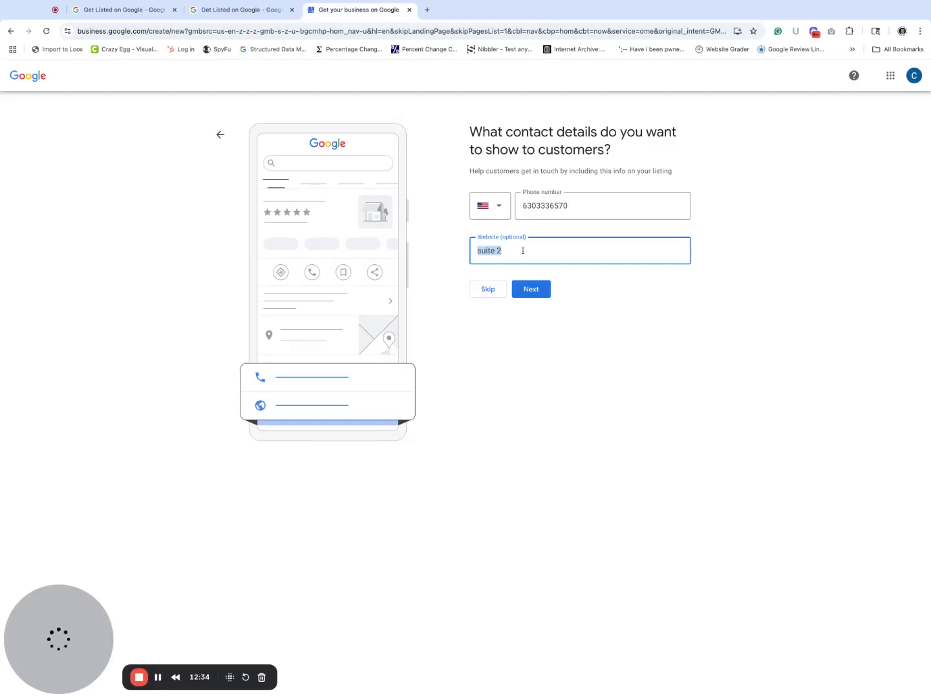
{"action": "key", "text": "ctrl+v"}
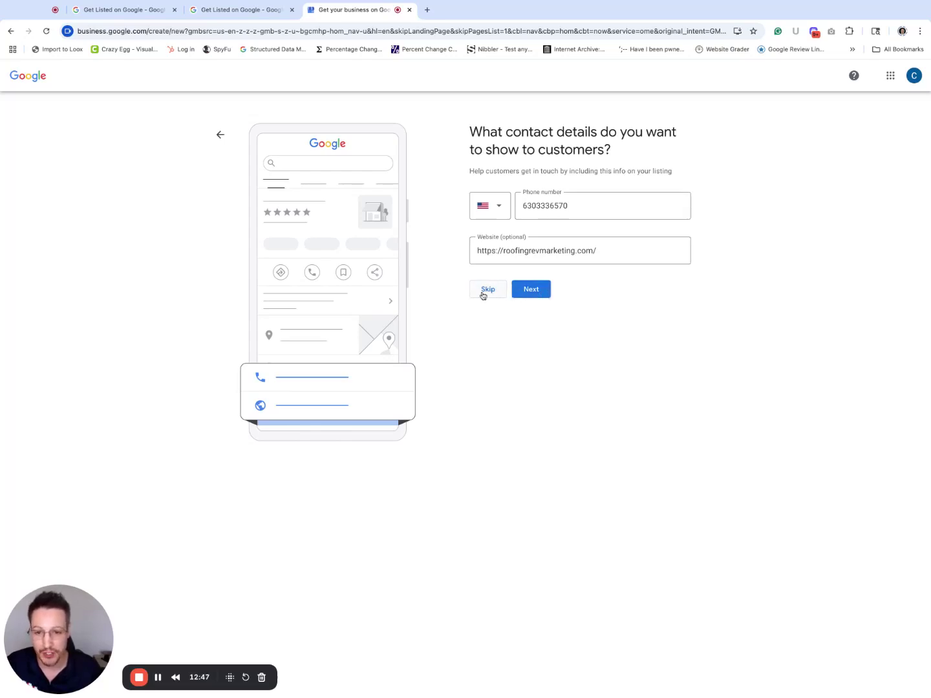
{"action": "left_click", "coordinate": [533, 289]}
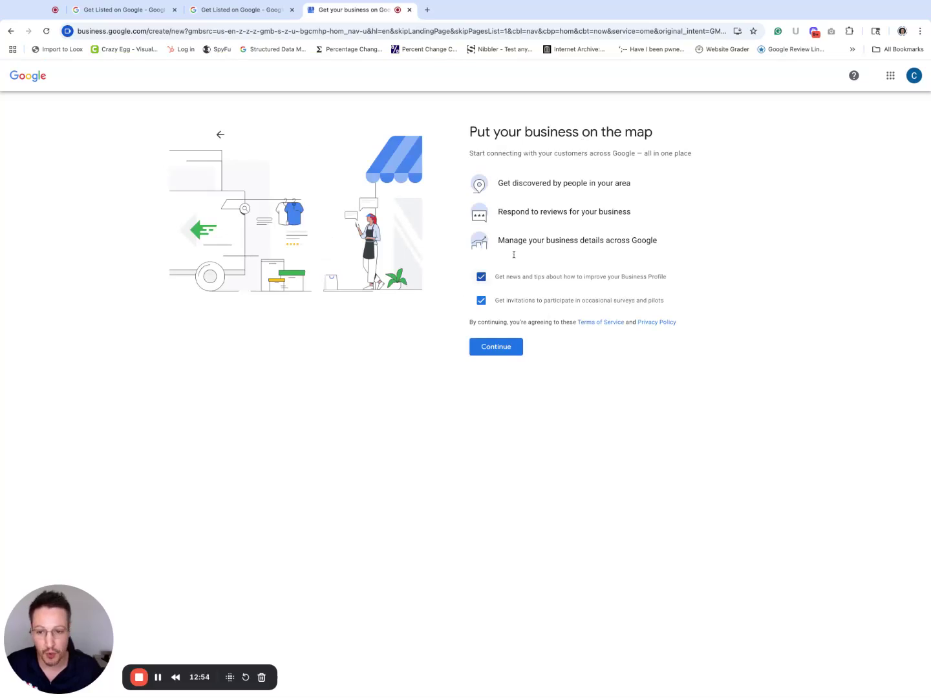
Step: Uncheck the news-and-tips and survey opt-ins, then continue
{"action": "left_click", "coordinate": [481, 277]}
{"action": "left_click", "coordinate": [481, 301]}
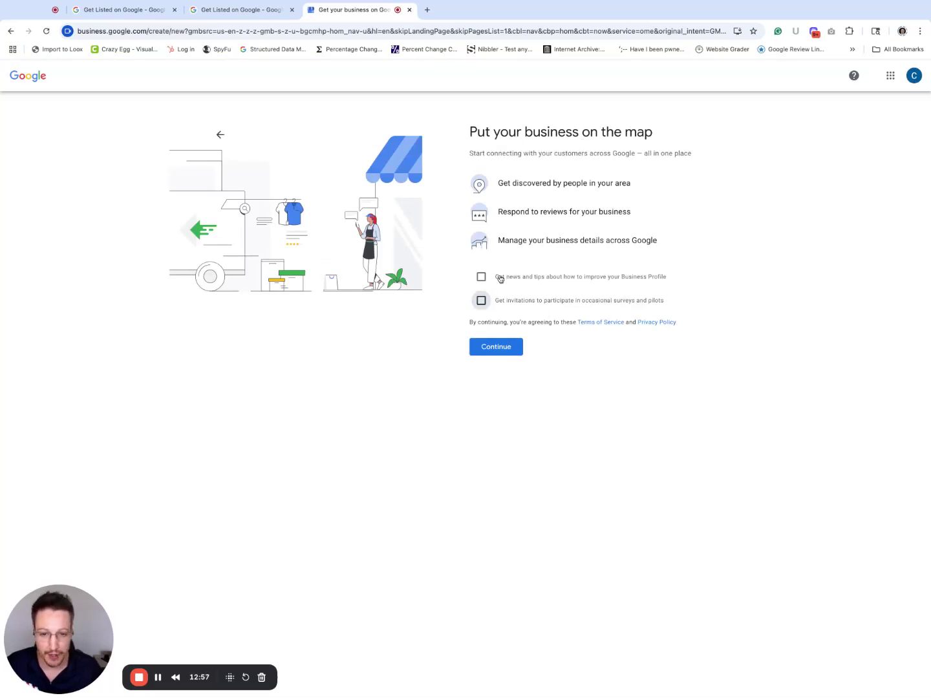
{"action": "left_click", "coordinate": [514, 348]}
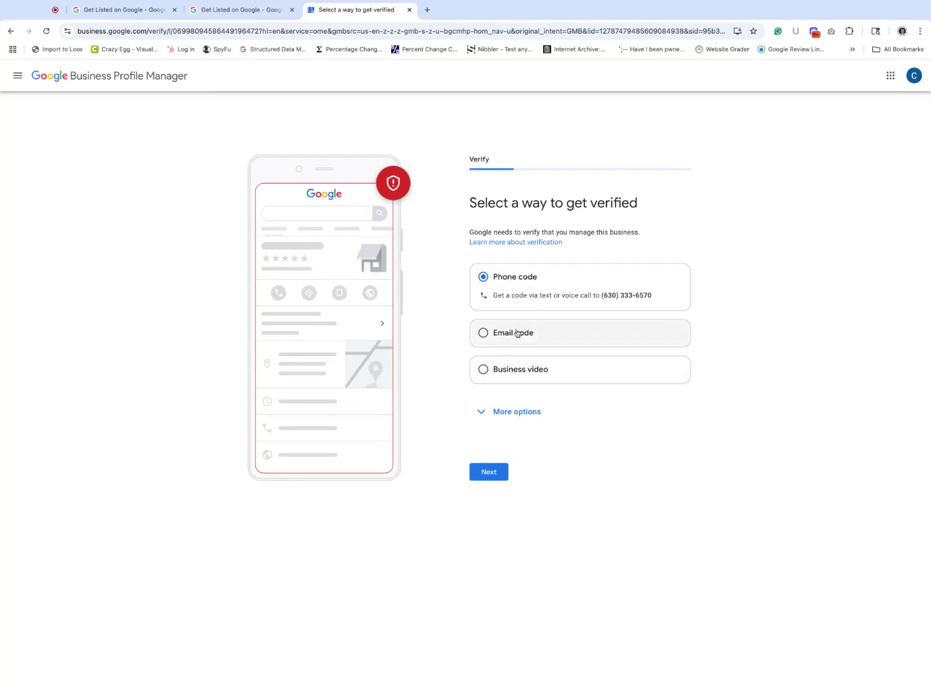
Step: Select Business video verification and review the surrounding-area, signage and staff-only access requirements
{"action": "left_click", "coordinate": [485, 370]}
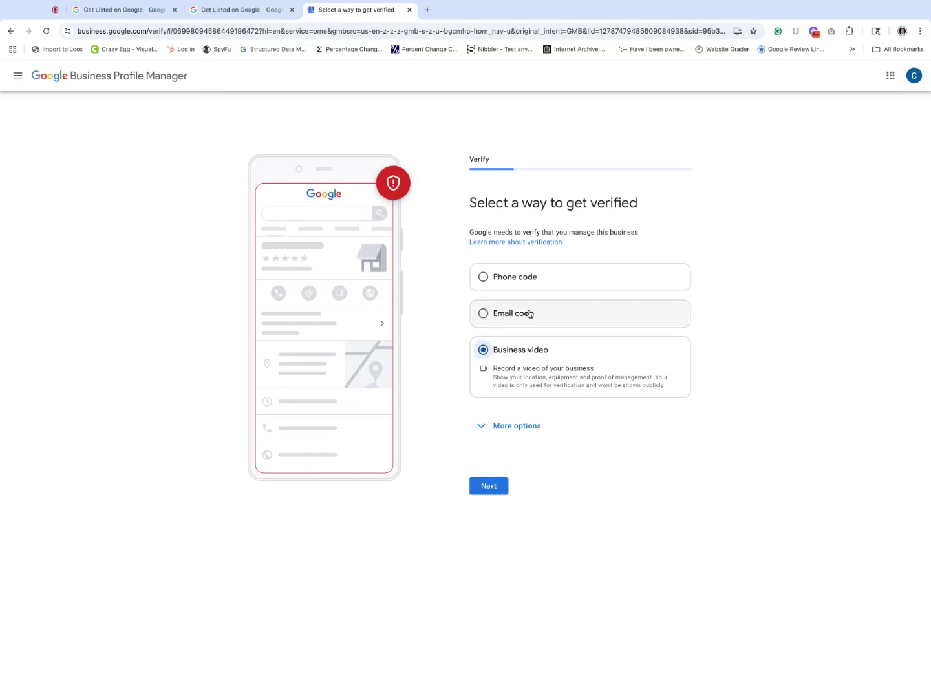
{"action": "left_click", "coordinate": [501, 489]}
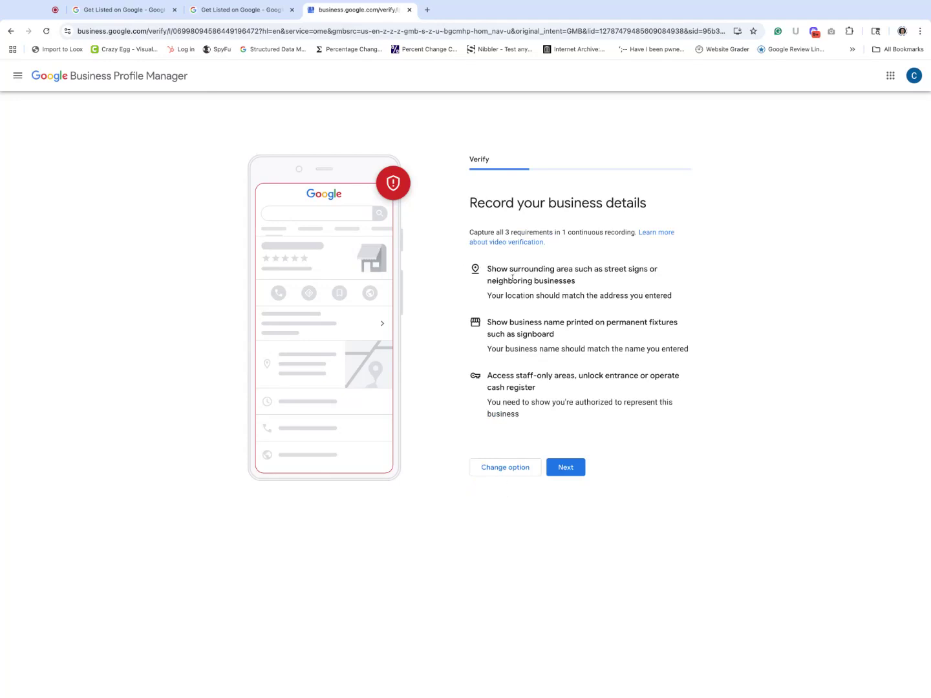
{"action": "triple_click", "coordinate": [490, 268]}
{"action": "left_click_drag", "start_coordinate": [489, 268], "coordinate": [673, 295]}
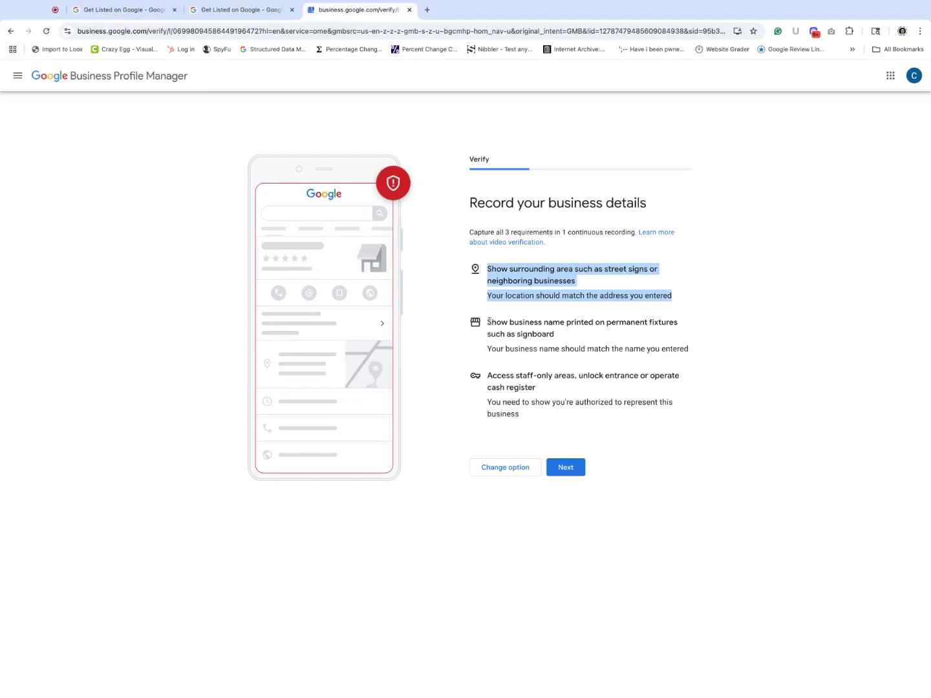
{"action": "mouse_move", "coordinate": [490, 321]}
{"action": "left_mouse_down"}
{"action": "mouse_move", "coordinate": [679, 322]}
{"action": "mouse_move", "coordinate": [554, 334]}
{"action": "left_mouse_up"}
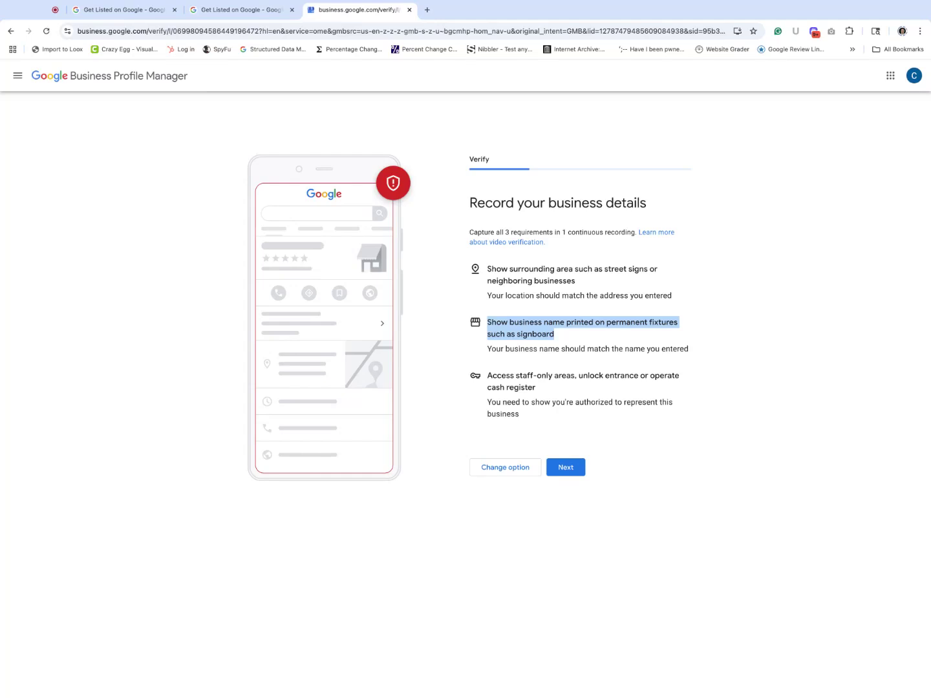
{"action": "left_click", "coordinate": [606, 318]}
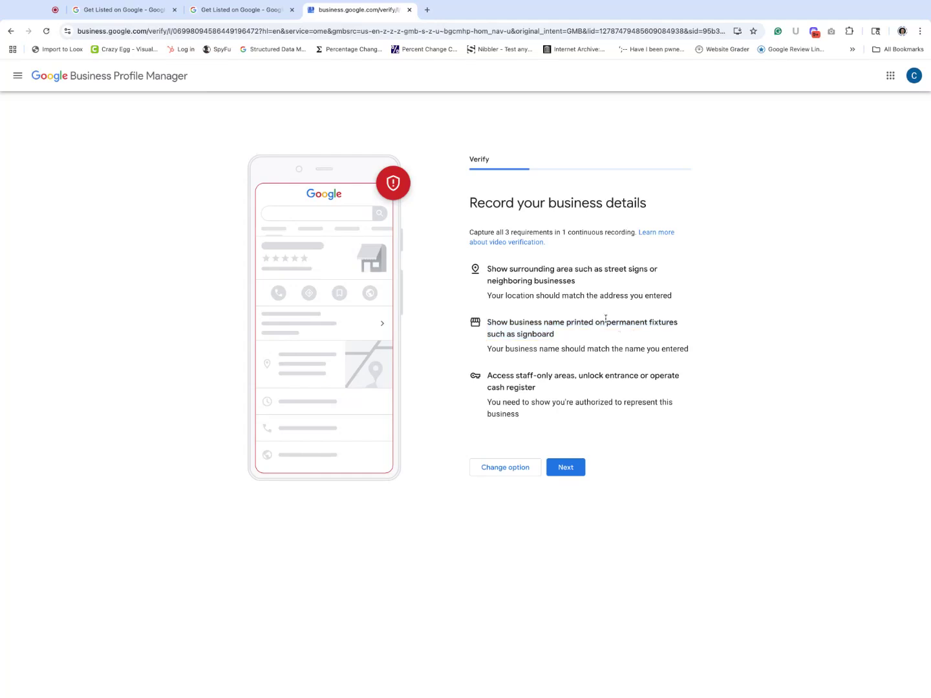
{"action": "triple_click", "coordinate": [488, 376]}
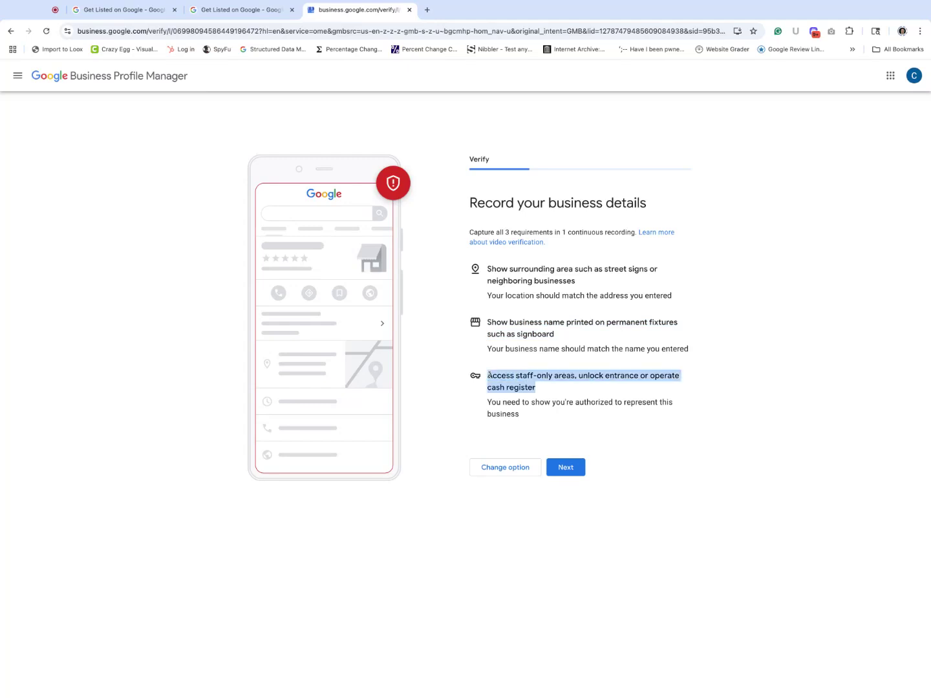
{"action": "left_click_drag", "start_coordinate": [535, 388], "coordinate": [520, 416]}
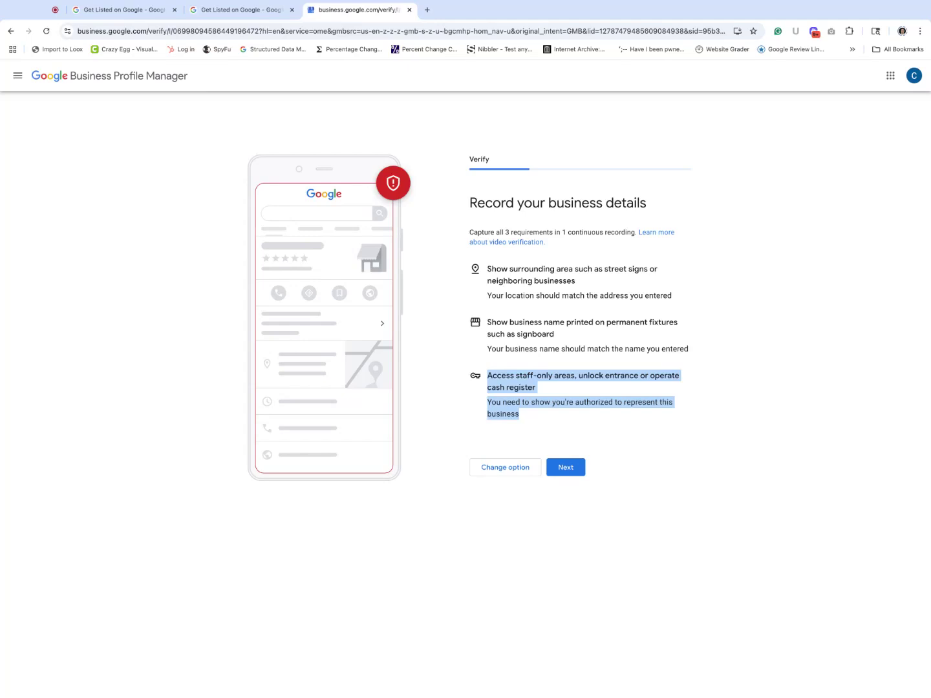
{"action": "left_click", "coordinate": [576, 464]}
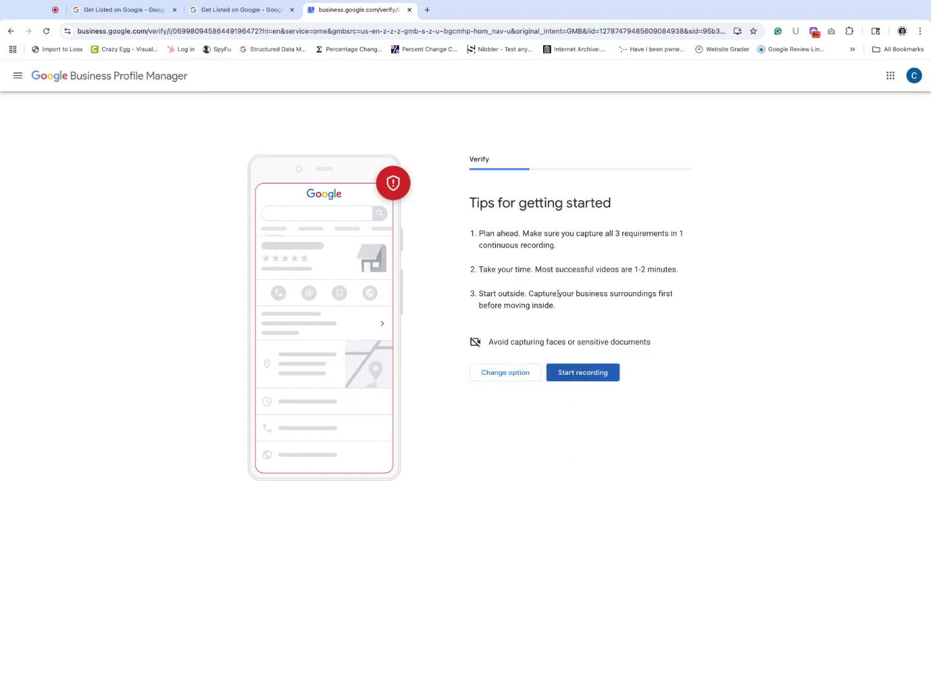
Step: Leave the three recording tips and return to the landing page in the first 'Get Listed on Google' tab
{"action": "left_click_drag", "start_coordinate": [480, 234], "coordinate": [480, 233]}
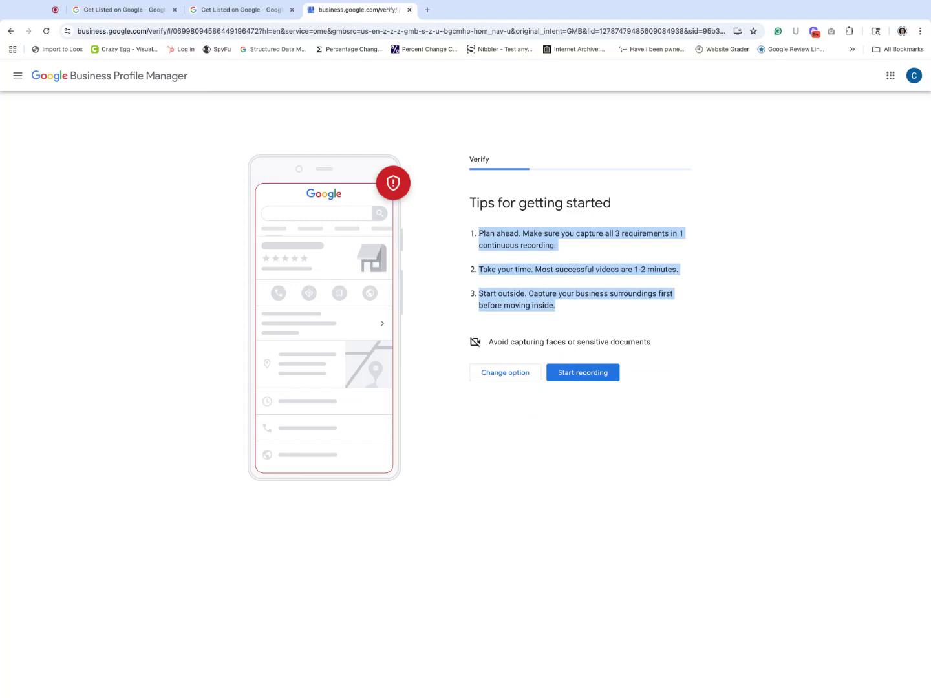
{"action": "left_click", "coordinate": [479, 233]}
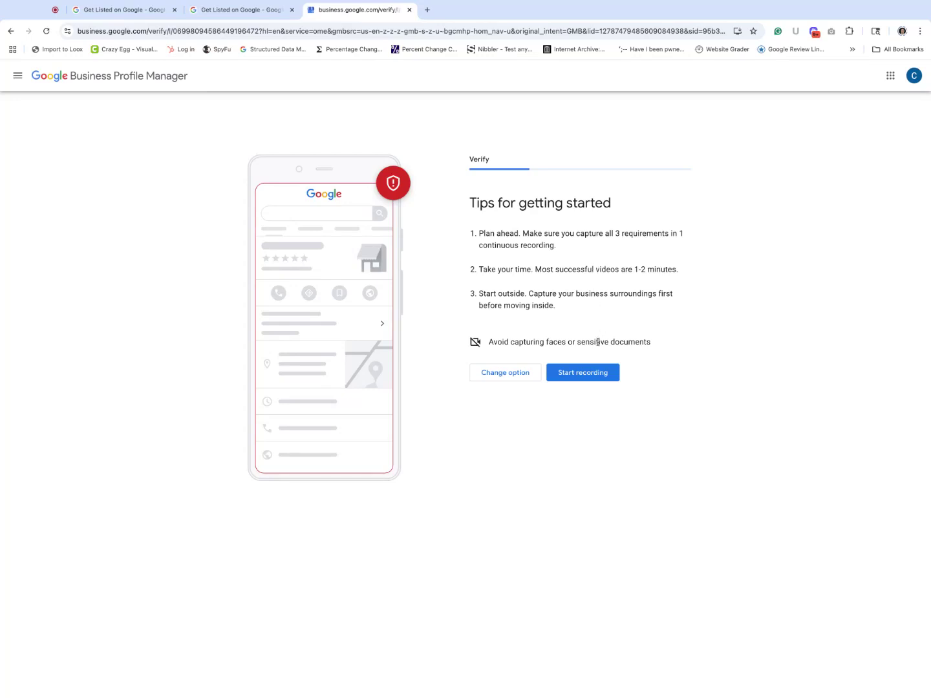
{"action": "left_click", "coordinate": [267, 11]}
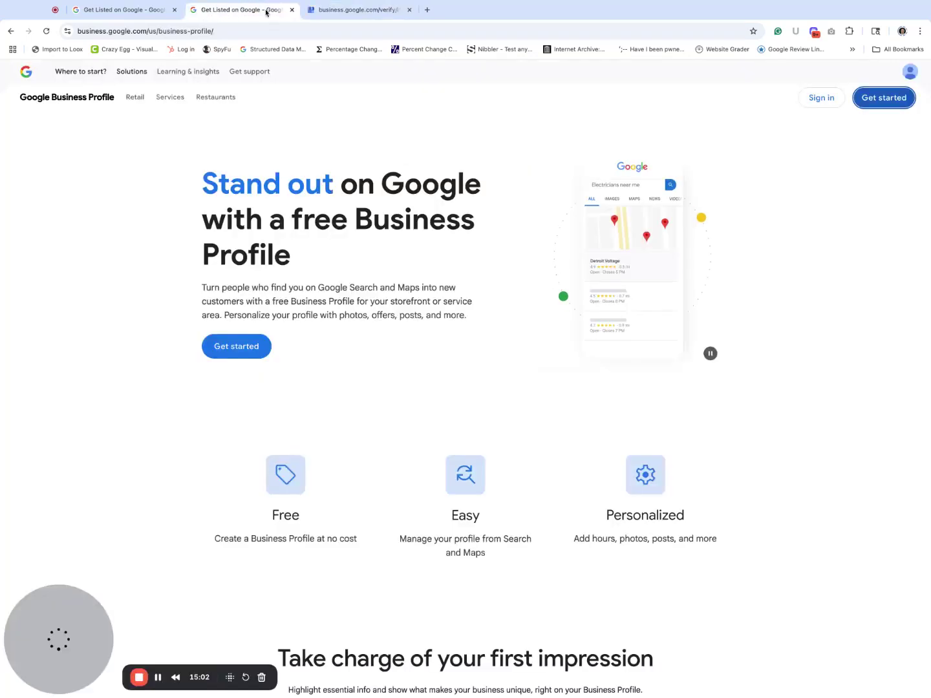
{"action": "left_click", "coordinate": [147, 11]}
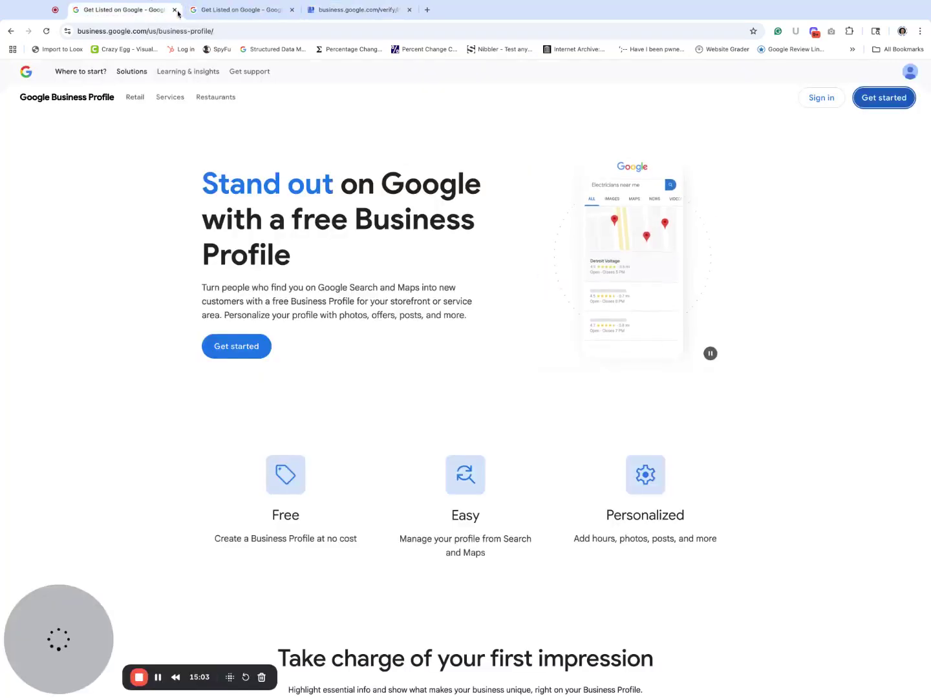